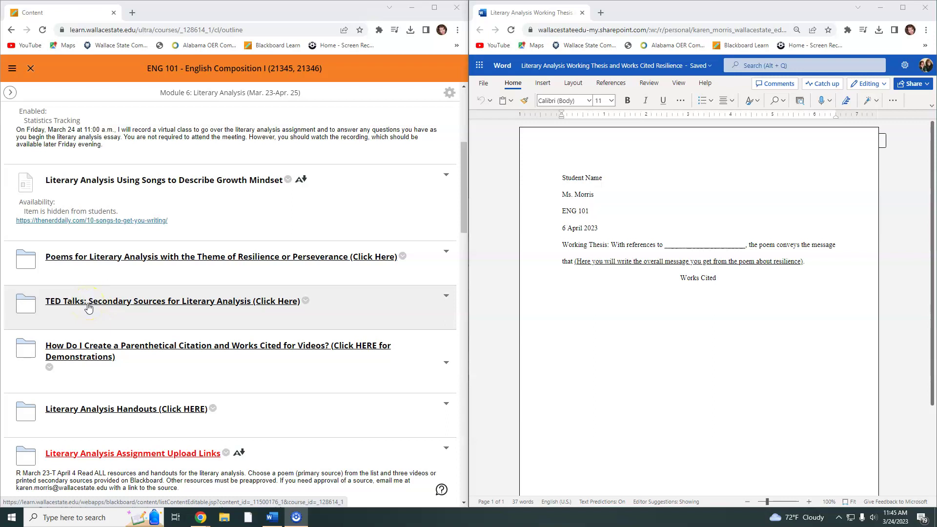
{"action": "left_click", "coordinate": [88, 305]}
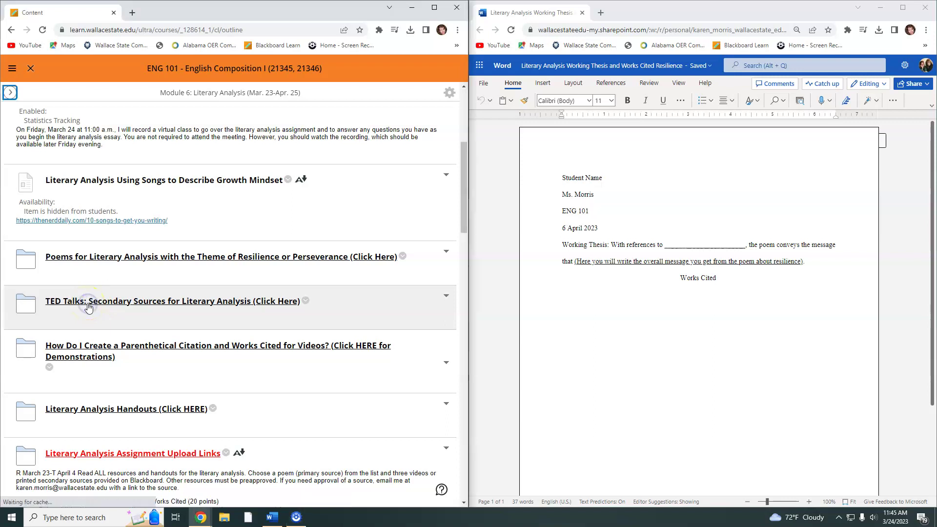
{"action": "scroll", "coordinate": [218, 429], "scroll_direction": "down", "scroll_amount": 4}
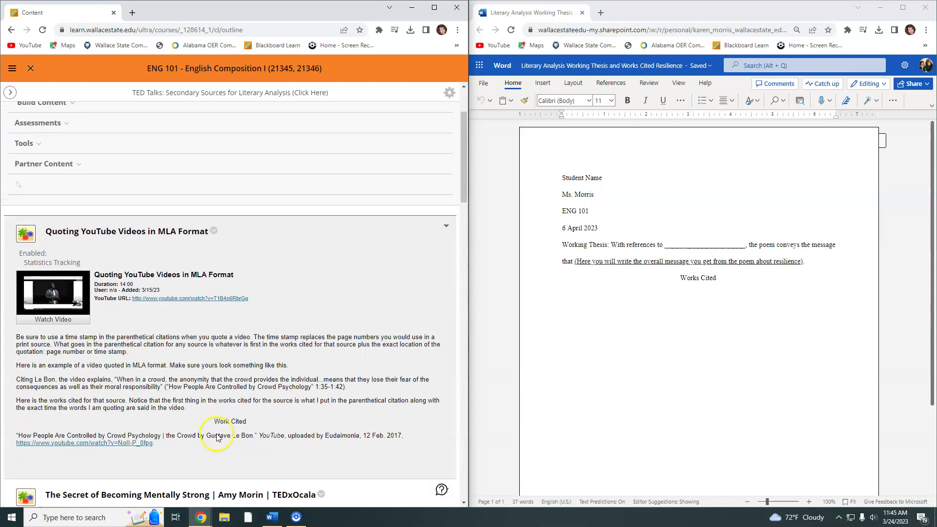
{"action": "scroll", "coordinate": [216, 434], "scroll_direction": "down", "scroll_amount": 6}
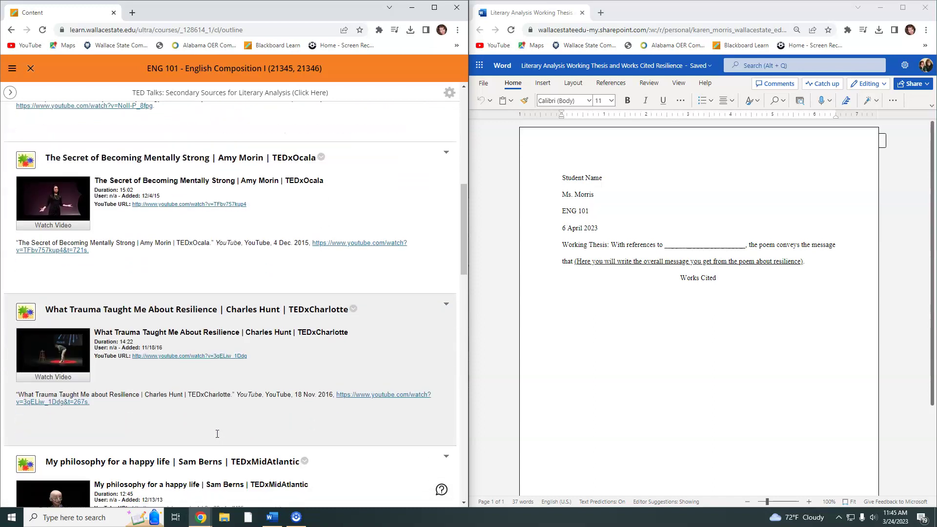
{"action": "scroll", "coordinate": [217, 434], "scroll_direction": "down", "scroll_amount": 5}
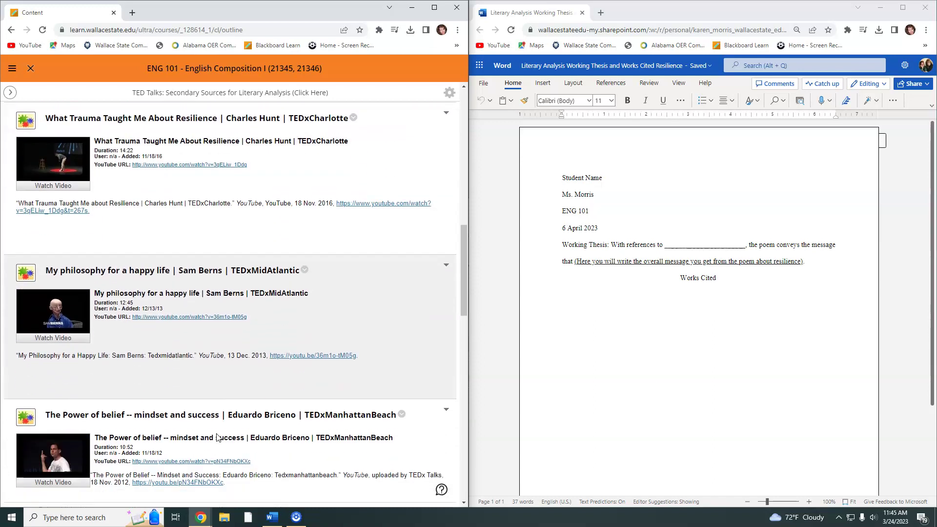
{"action": "scroll", "coordinate": [217, 436], "scroll_direction": "down", "scroll_amount": 5}
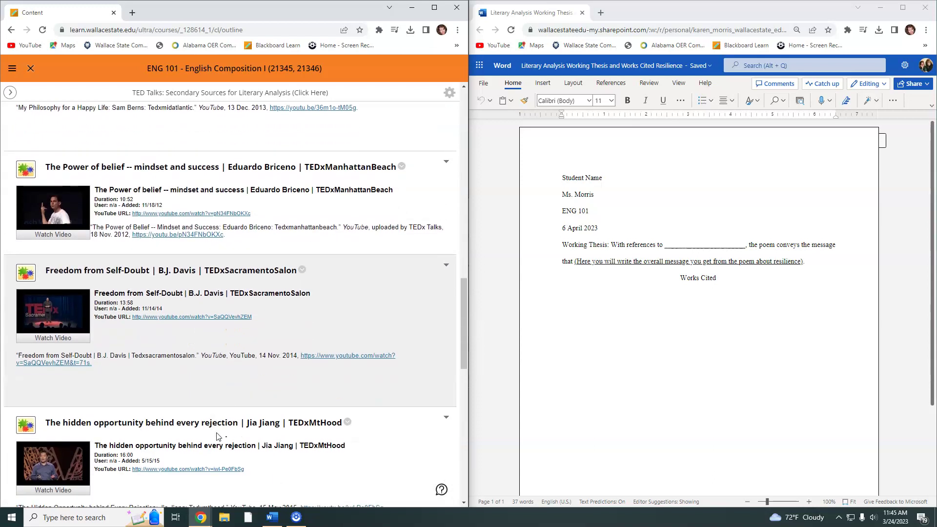
{"action": "scroll", "coordinate": [218, 436], "scroll_direction": "down", "scroll_amount": 5}
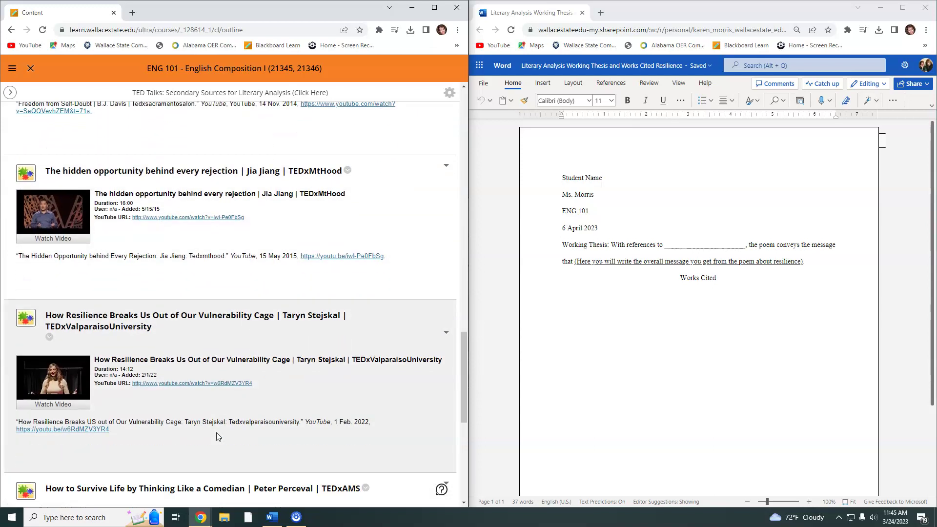
{"action": "scroll", "coordinate": [218, 436], "scroll_direction": "down", "scroll_amount": 5}
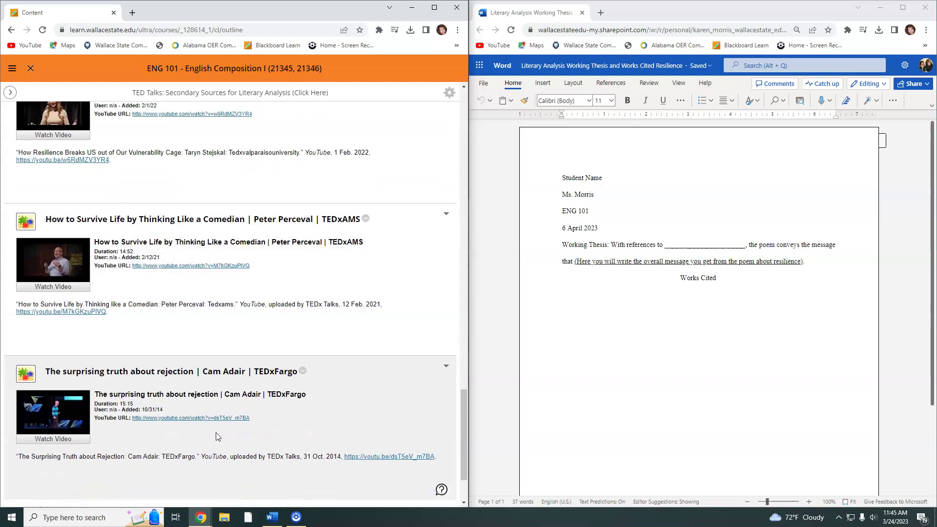
{"action": "scroll", "coordinate": [219, 436], "scroll_direction": "down", "scroll_amount": 1}
{"action": "scroll", "coordinate": [244, 415], "scroll_direction": "up", "scroll_amount": 10}
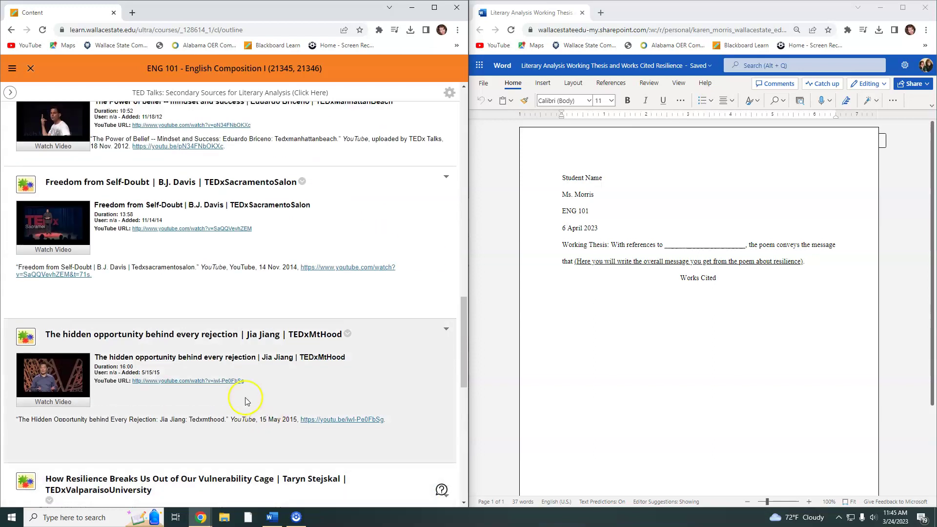
{"action": "scroll", "coordinate": [222, 379], "scroll_direction": "up", "scroll_amount": 1}
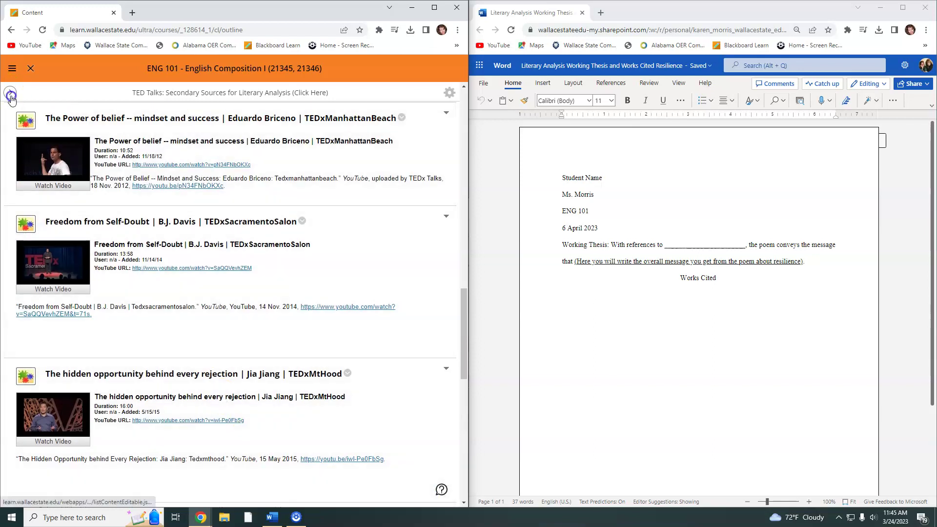
{"action": "left_click", "coordinate": [11, 95]}
{"action": "left_click", "coordinate": [53, 239]}
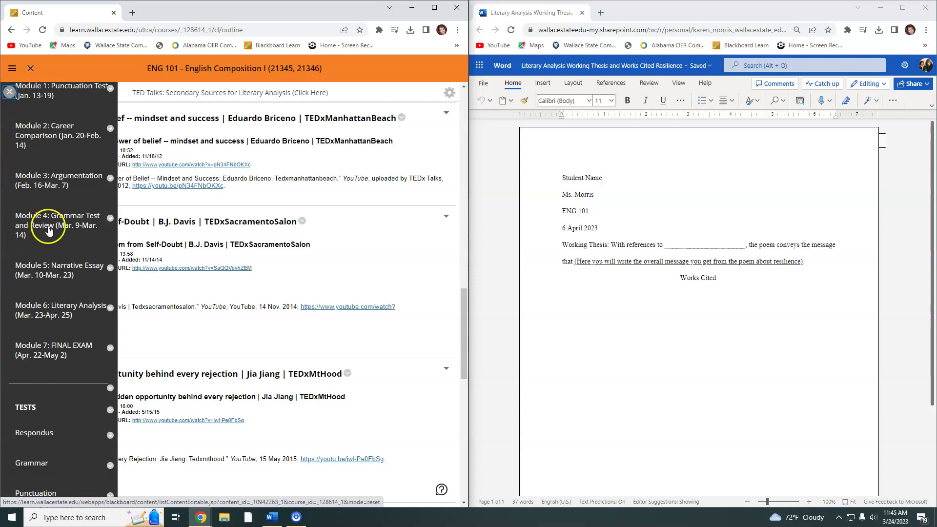
{"action": "left_click", "coordinate": [61, 307]}
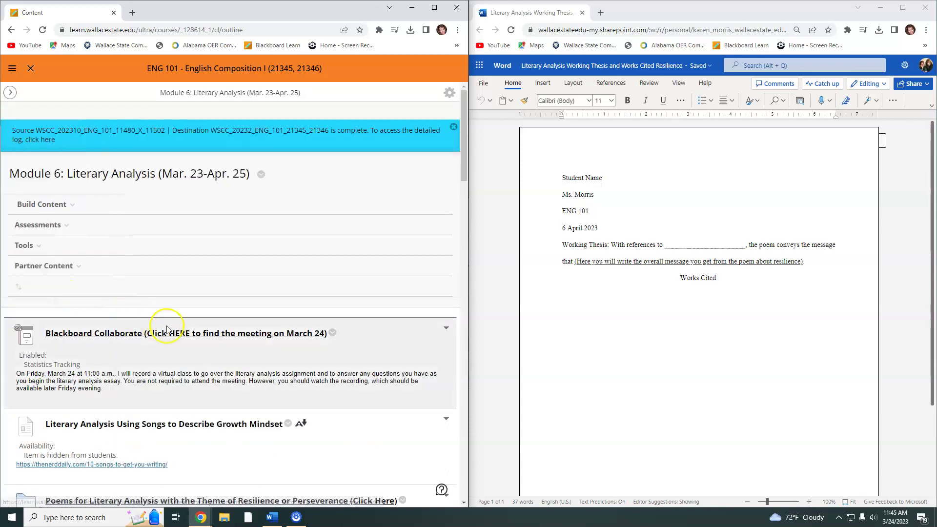
Step: Open the Poems for Literary Analysis resilience folder and scroll to Maya Angelou's 'Still I Rise' entry
{"action": "scroll", "coordinate": [146, 344], "scroll_direction": "down", "scroll_amount": 4}
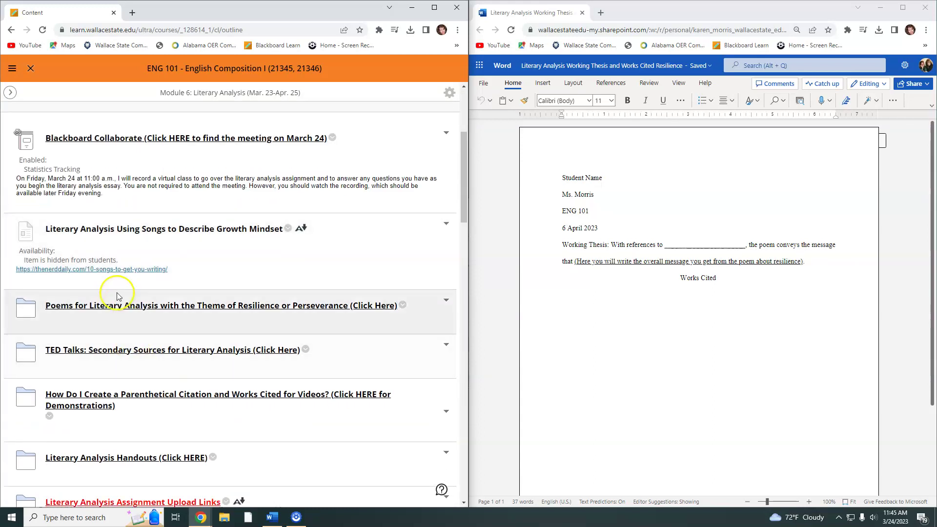
{"action": "left_click", "coordinate": [124, 306]}
{"action": "left_click", "coordinate": [130, 317]}
{"action": "scroll", "coordinate": [132, 320], "scroll_direction": "down", "scroll_amount": 3}
{"action": "scroll", "coordinate": [134, 321], "scroll_direction": "down", "scroll_amount": 4}
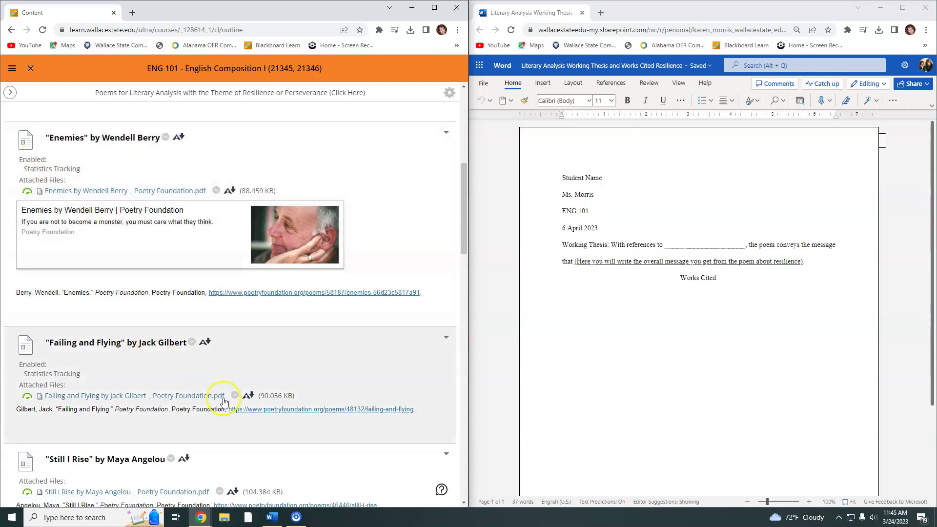
{"action": "scroll", "coordinate": [262, 418], "scroll_direction": "down", "scroll_amount": 2}
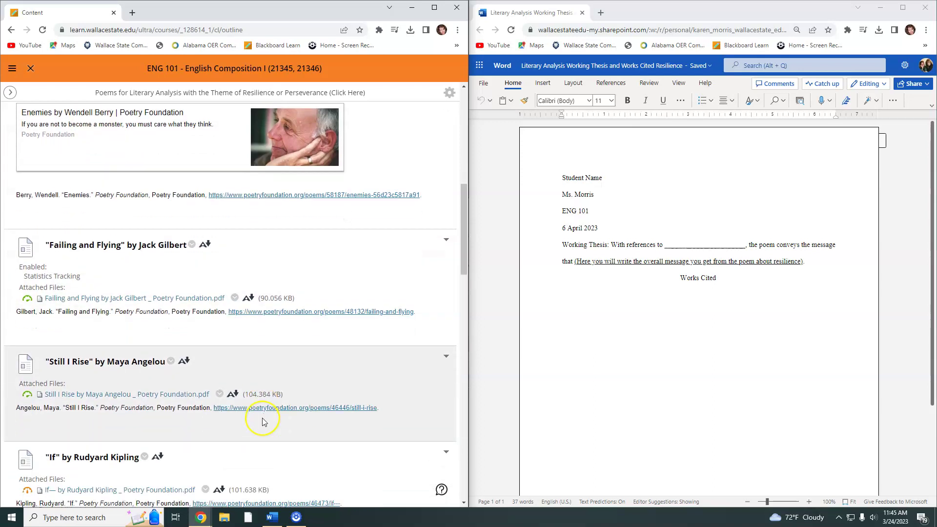
{"action": "scroll", "coordinate": [262, 418], "scroll_direction": "down", "scroll_amount": 4}
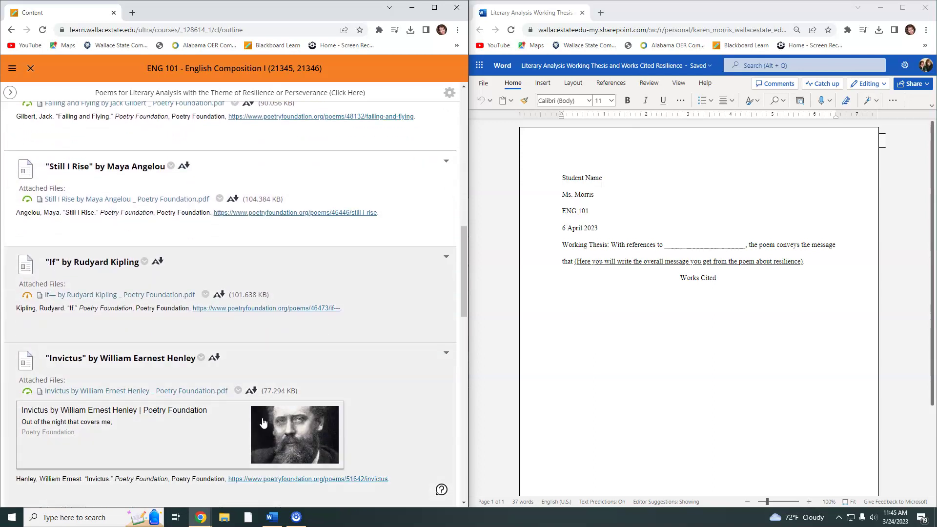
{"action": "scroll", "coordinate": [254, 375], "scroll_direction": "up", "scroll_amount": 1}
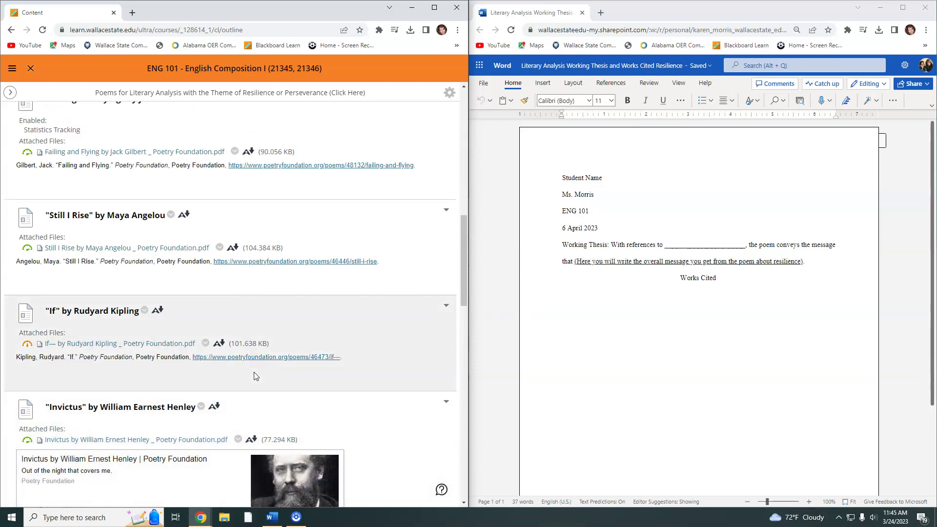
{"action": "scroll", "coordinate": [254, 372], "scroll_direction": "up", "scroll_amount": 1}
{"action": "scroll", "coordinate": [195, 356], "scroll_direction": "up", "scroll_amount": 1}
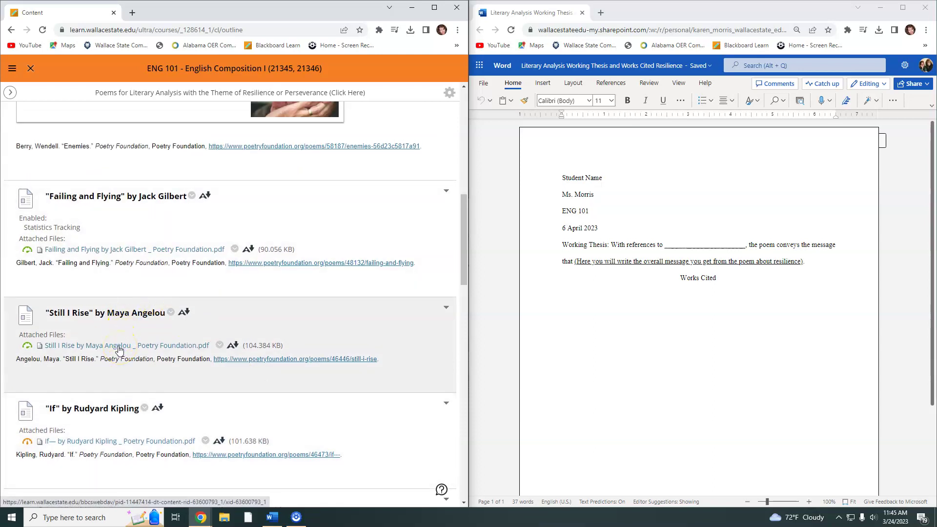
Step: View the 'Still I Rise' PDF, scroll through the poem, then go back to the Blackboard Content tab
{"action": "left_click", "coordinate": [118, 347]}
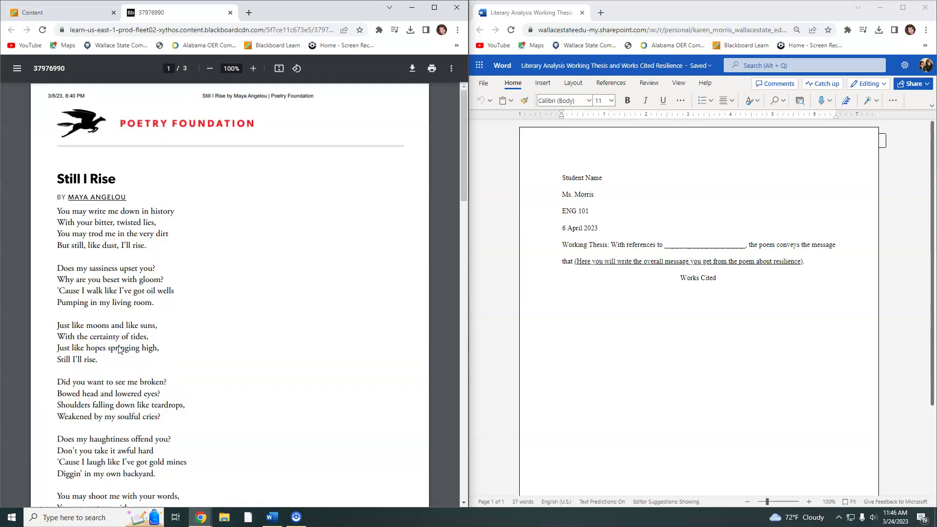
{"action": "left_click", "coordinate": [82, 264]}
{"action": "left_click", "coordinate": [151, 350]}
{"action": "scroll", "coordinate": [152, 350], "scroll_direction": "down", "scroll_amount": 6}
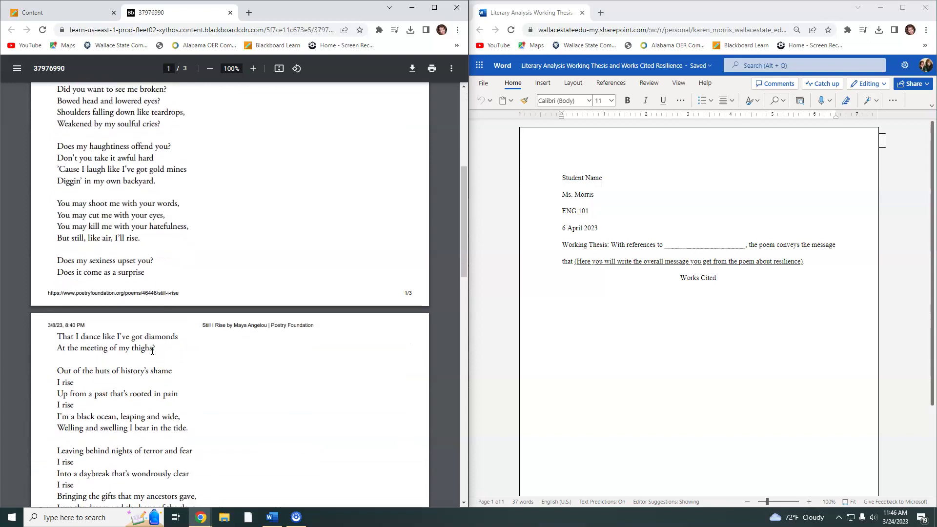
{"action": "scroll", "coordinate": [152, 351], "scroll_direction": "down", "scroll_amount": 4}
{"action": "scroll", "coordinate": [152, 352], "scroll_direction": "up", "scroll_amount": 3}
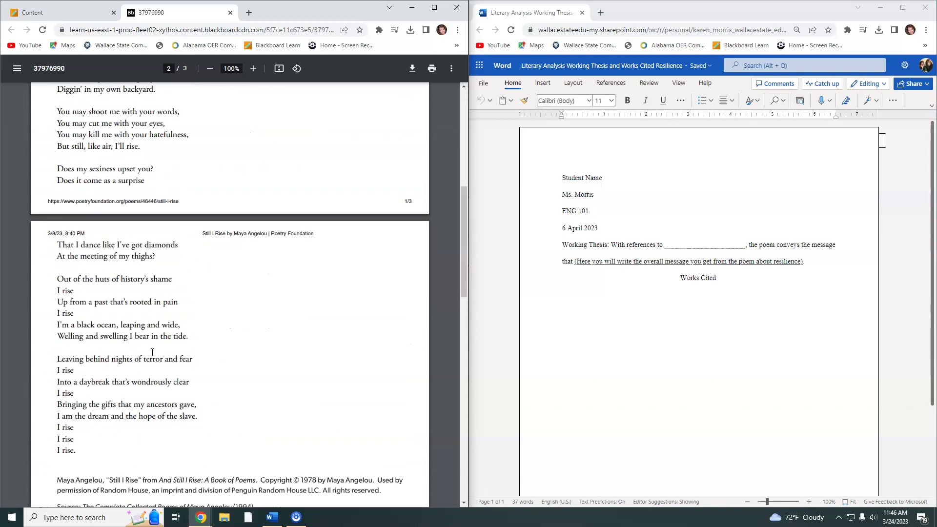
{"action": "scroll", "coordinate": [153, 352], "scroll_direction": "up", "scroll_amount": 7}
{"action": "left_click", "coordinate": [37, 18]}
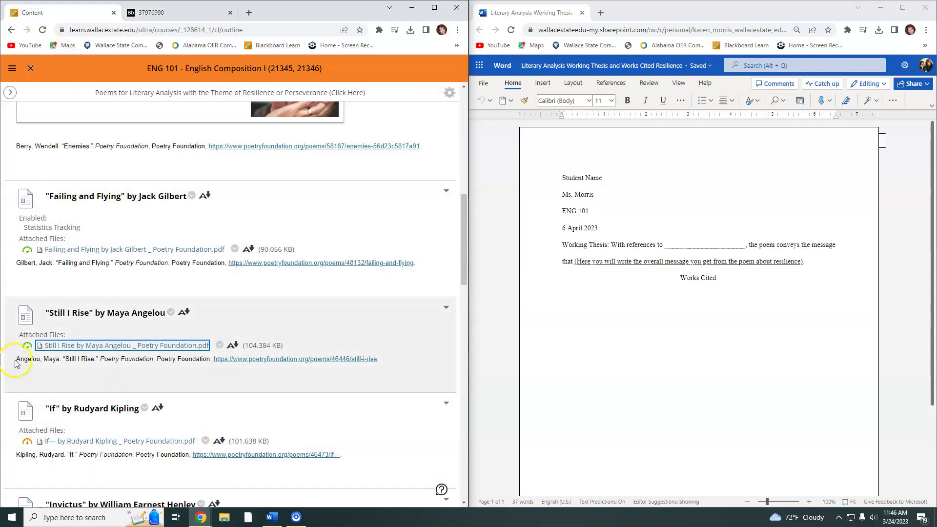
Step: Select the full Kipling 'If' citation line, after first trying and clearing the Angelou citation
{"action": "left_click", "coordinate": [16, 362]}
{"action": "left_click_drag", "start_coordinate": [29, 360], "coordinate": [71, 371]}
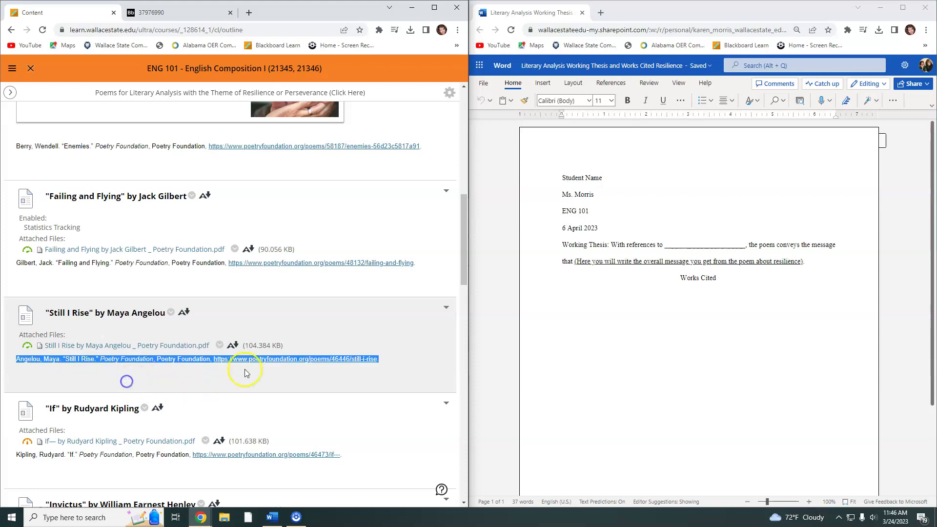
{"action": "left_click", "coordinate": [350, 326]}
{"action": "scroll", "coordinate": [393, 404], "scroll_direction": "down", "scroll_amount": 2}
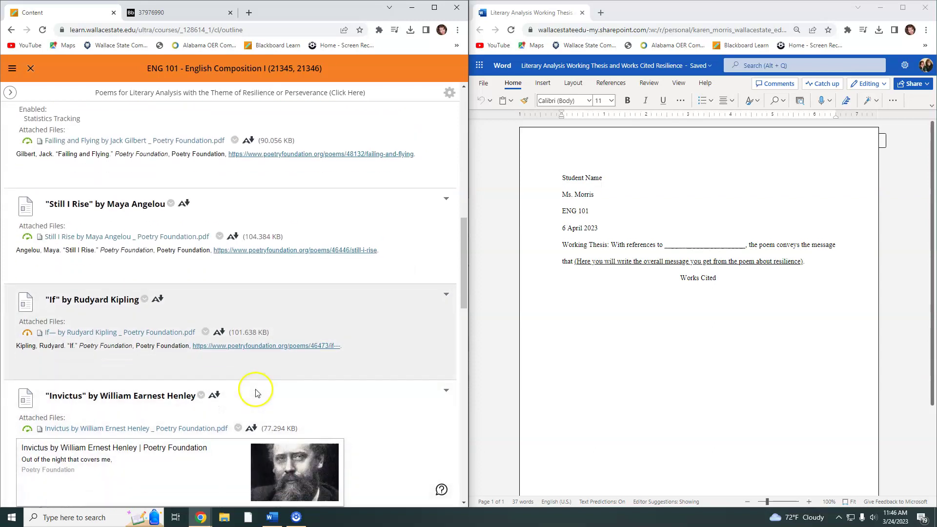
{"action": "scroll", "coordinate": [115, 390], "scroll_direction": "down", "scroll_amount": 3}
{"action": "scroll", "coordinate": [122, 408], "scroll_direction": "up", "scroll_amount": 6}
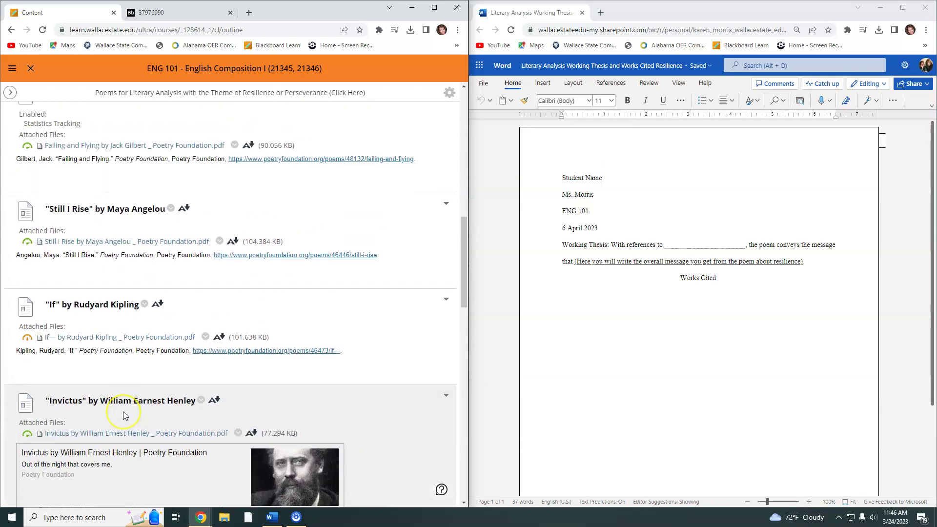
{"action": "scroll", "coordinate": [123, 412], "scroll_direction": "down", "scroll_amount": 2}
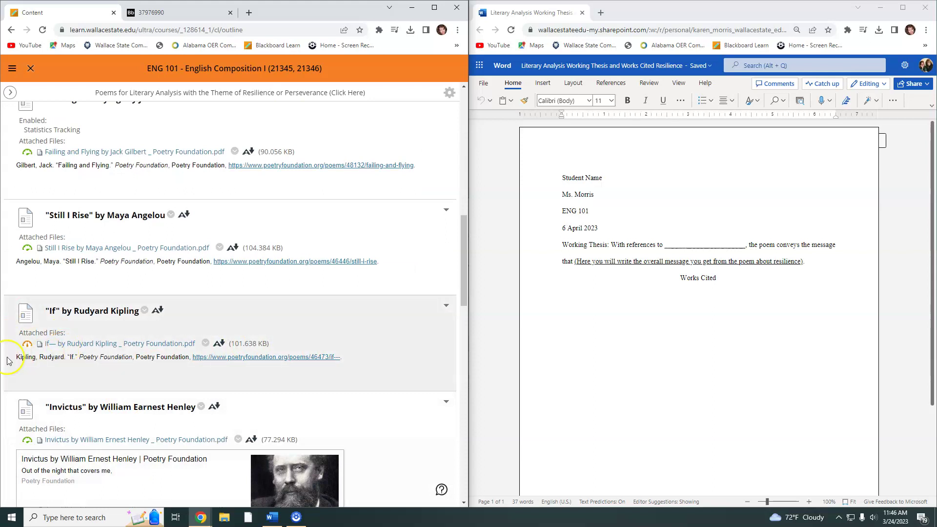
{"action": "left_click_drag", "start_coordinate": [24, 358], "coordinate": [348, 364]}
{"action": "key", "text": "ctrl+c"}
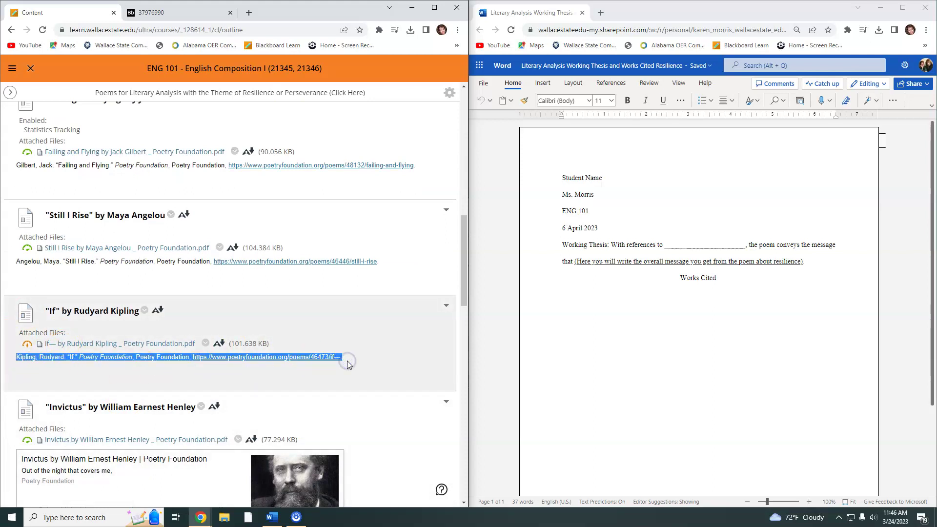
Step: Paste the Kipling 'If' citation on a new line under Works Cited and select the pasted text
{"action": "left_click", "coordinate": [578, 308]}
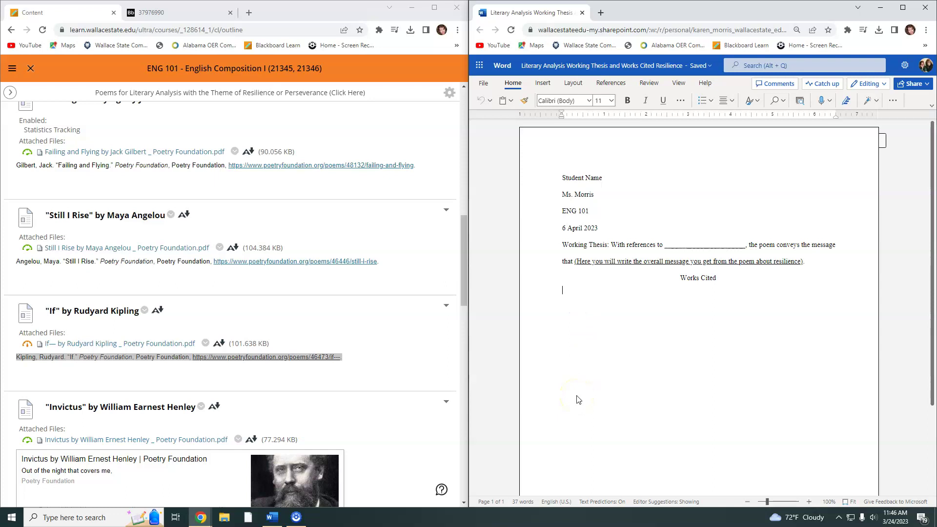
{"action": "key", "text": "ctrl+v"}
{"action": "left_click", "coordinate": [586, 298]}
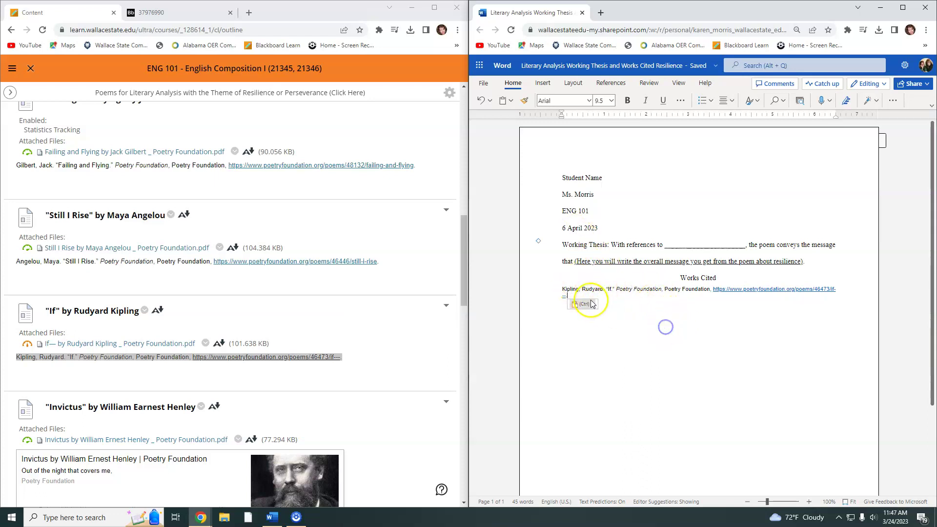
{"action": "left_click_drag", "start_coordinate": [573, 297], "coordinate": [558, 295]}
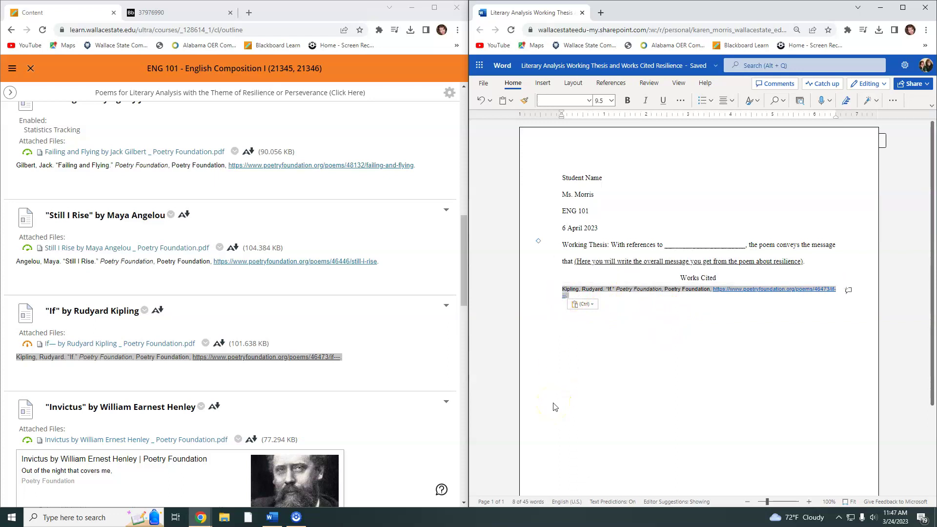
Step: Set the entire document to Times New Roman, size 12
{"action": "key", "text": "ctrl+a"}
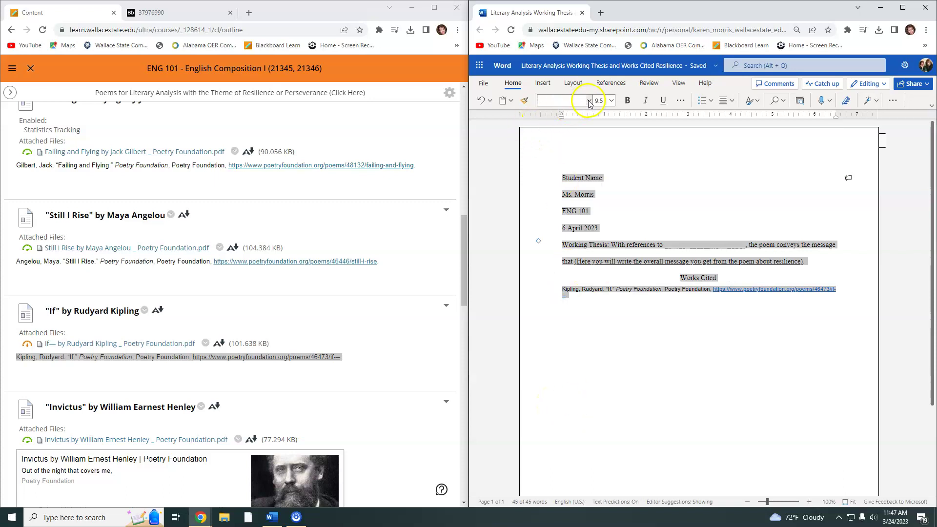
{"action": "left_click", "coordinate": [590, 100]}
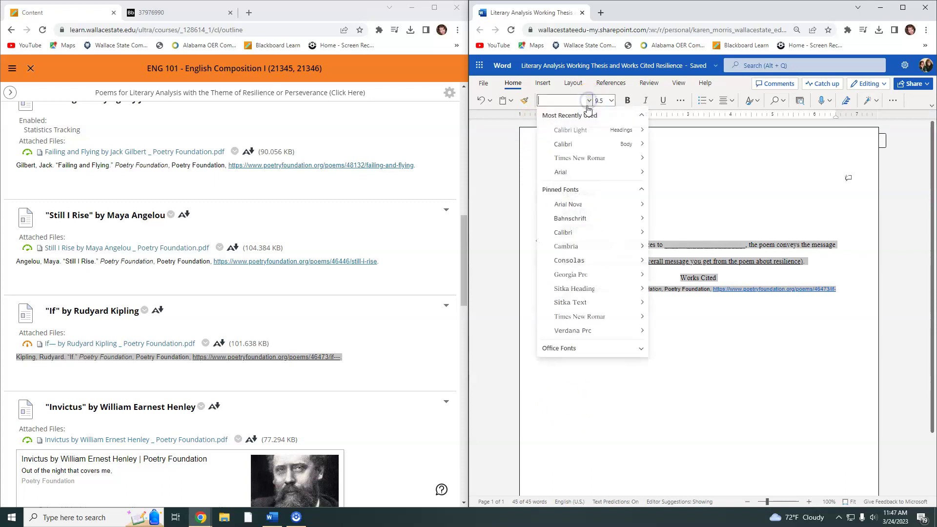
{"action": "left_click", "coordinate": [572, 158]}
{"action": "left_click", "coordinate": [611, 101]}
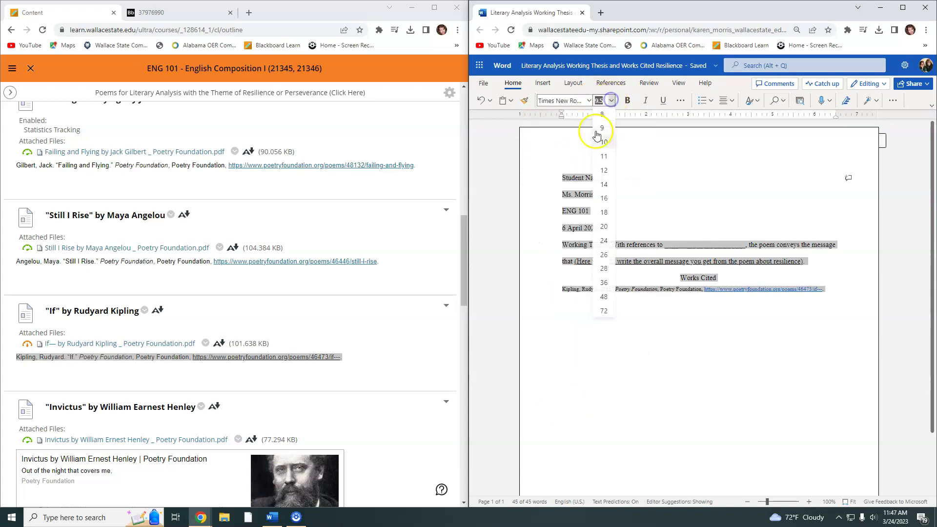
{"action": "left_click", "coordinate": [604, 171]}
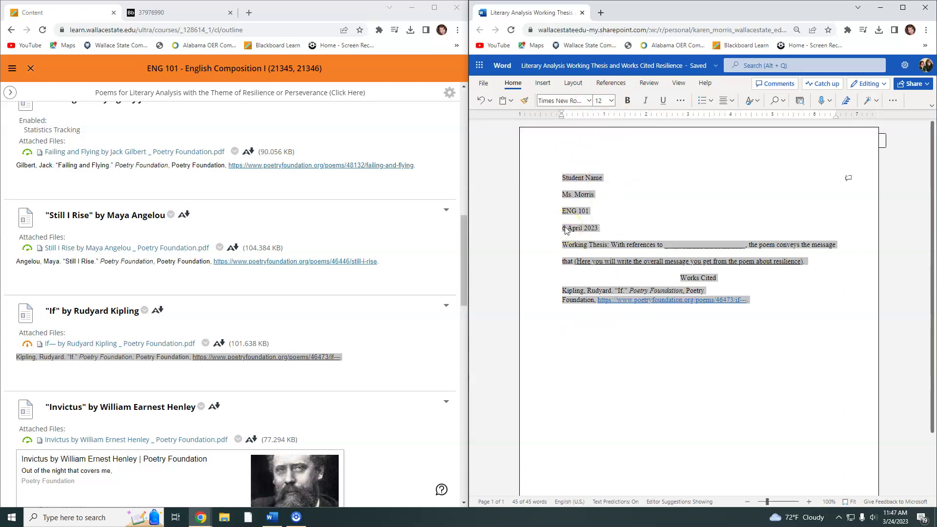
Step: Rejoin 'Poetry Foundation' in the Kipling entry and delete the leftover citation text
{"action": "left_click", "coordinate": [553, 369]}
{"action": "left_click", "coordinate": [559, 299]}
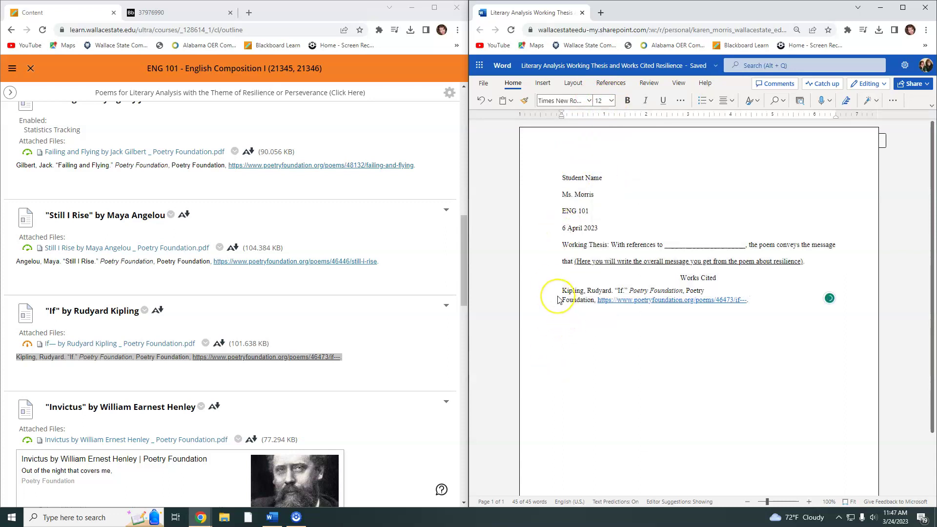
{"action": "key", "text": "BackSpace"}
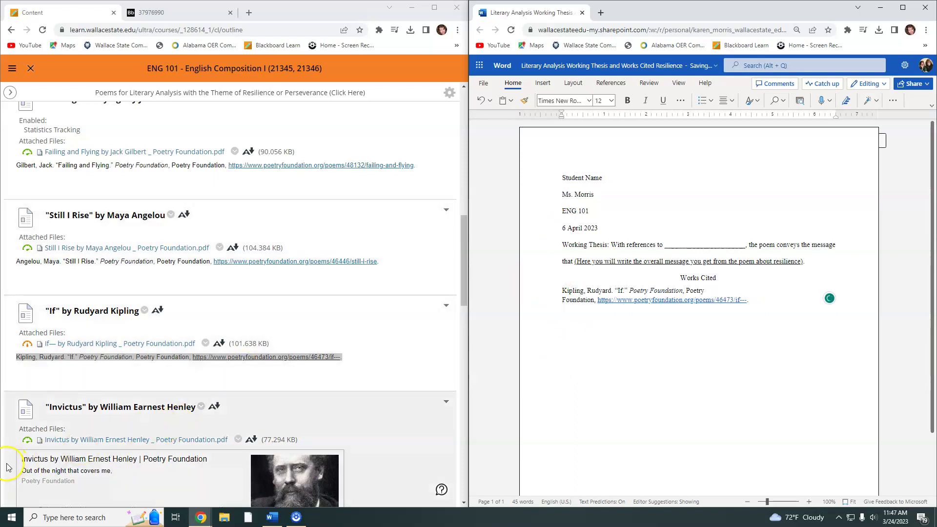
{"action": "left_click", "coordinate": [708, 296]}
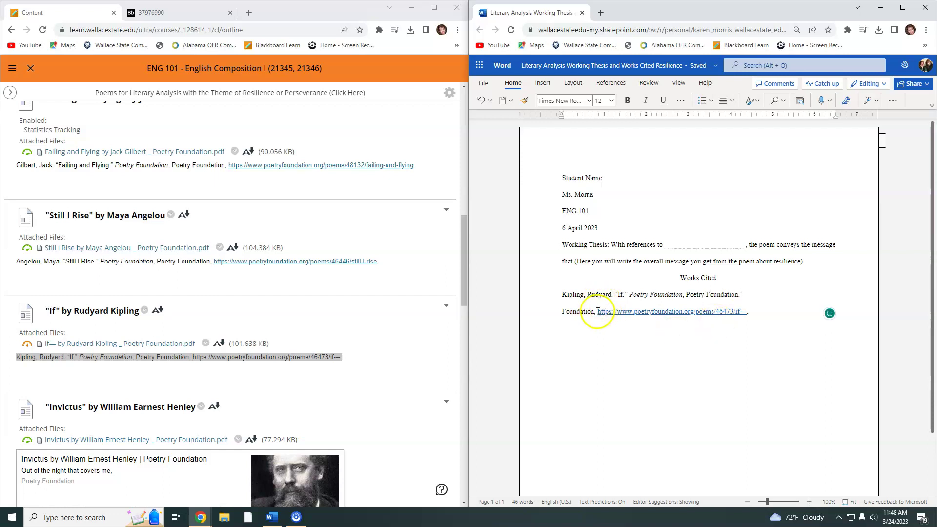
{"action": "left_click_drag", "start_coordinate": [597, 311], "coordinate": [534, 299]}
{"action": "key", "text": "BackSpace"}
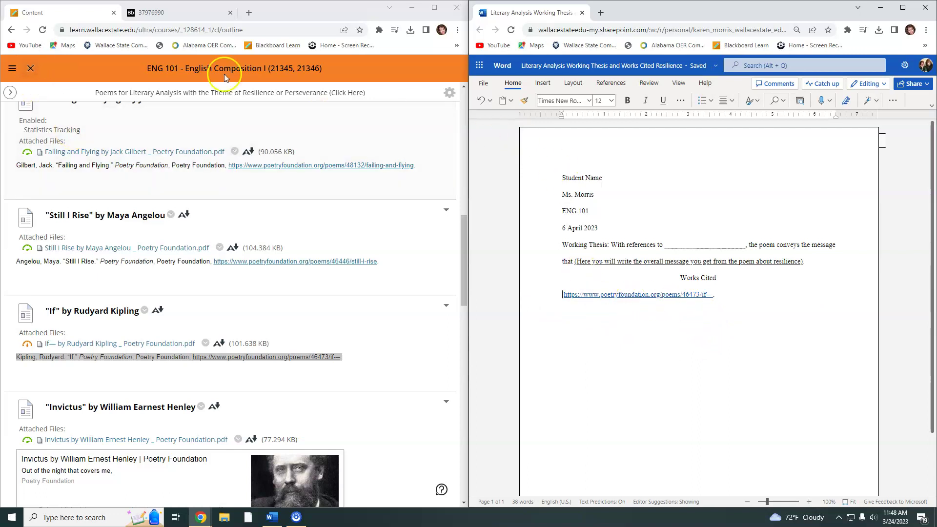
Step: Undo to restore the Kipling citation, then give the whole entry a hanging indent
{"action": "left_click", "coordinate": [481, 101]}
{"action": "left_click", "coordinate": [563, 352]}
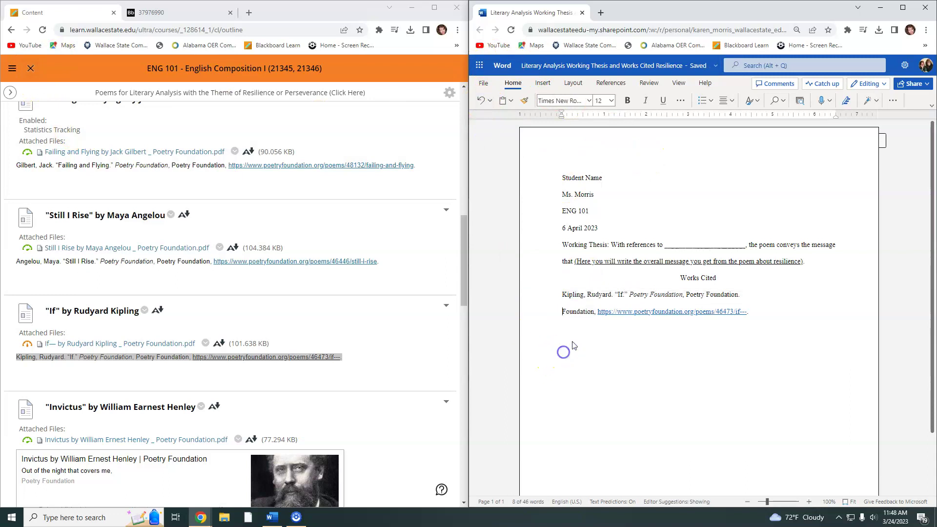
{"action": "left_click", "coordinate": [599, 313]}
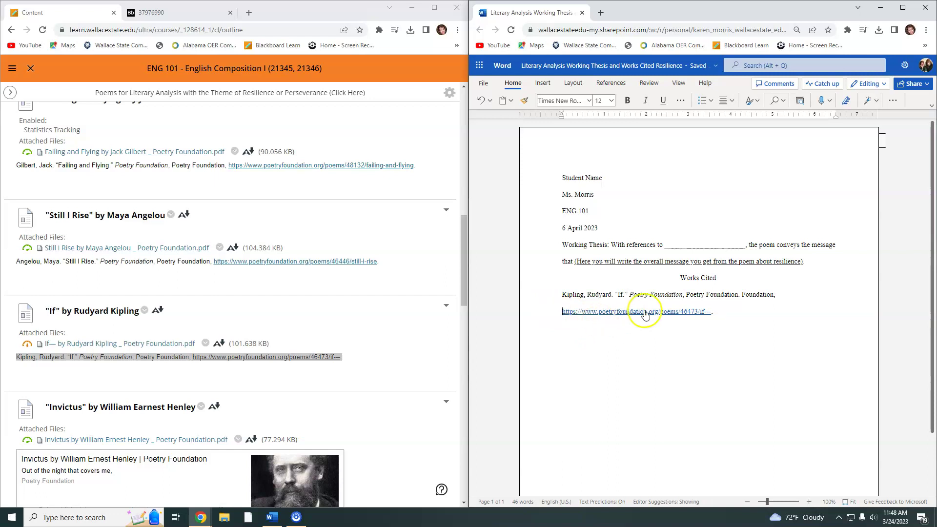
{"action": "left_click_drag", "start_coordinate": [716, 313], "coordinate": [558, 296]}
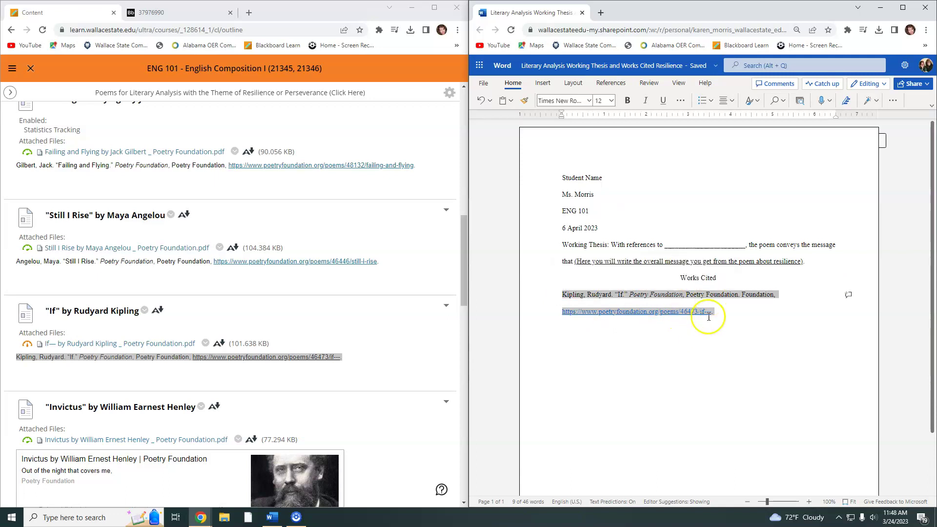
{"action": "left_click", "coordinate": [893, 101]}
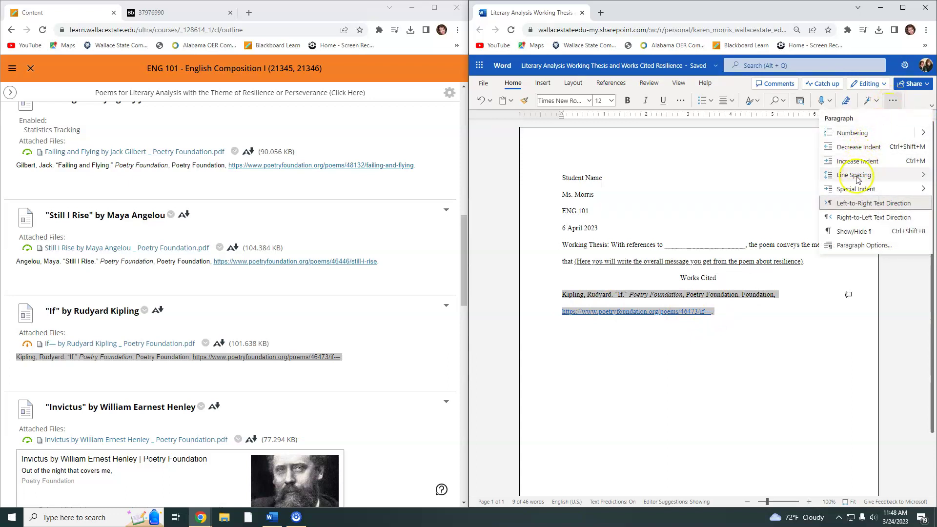
{"action": "left_click", "coordinate": [856, 189]}
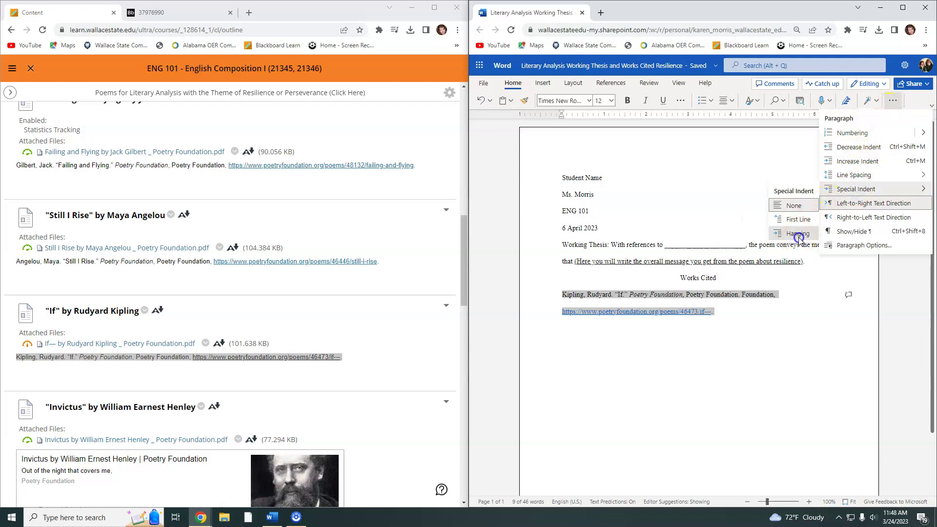
{"action": "left_click", "coordinate": [799, 236]}
{"action": "left_click", "coordinate": [786, 335]}
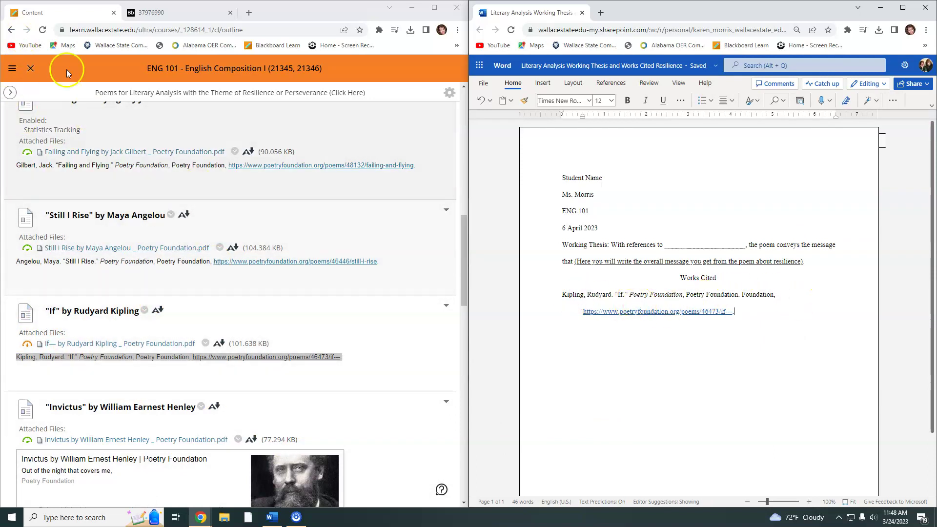
Step: From the Module 6 outline, open TED Talks: Secondary Sources and copy its sample Work Cited entry
{"action": "left_click", "coordinate": [11, 30]}
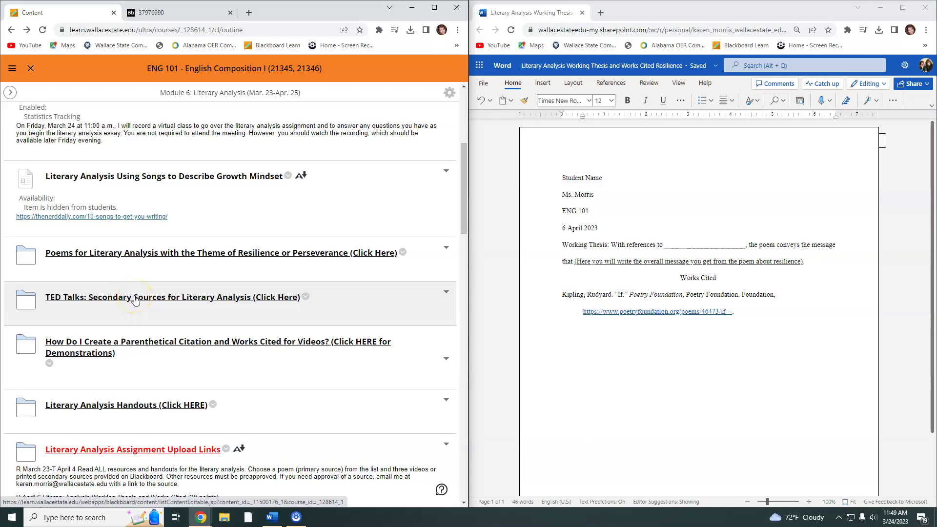
{"action": "left_click", "coordinate": [135, 298]}
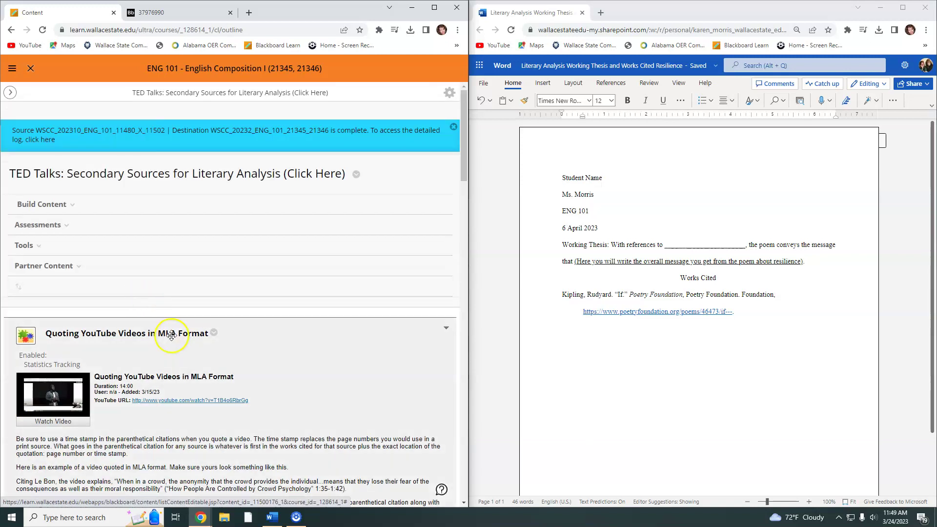
{"action": "scroll", "coordinate": [171, 336], "scroll_direction": "down", "scroll_amount": 1}
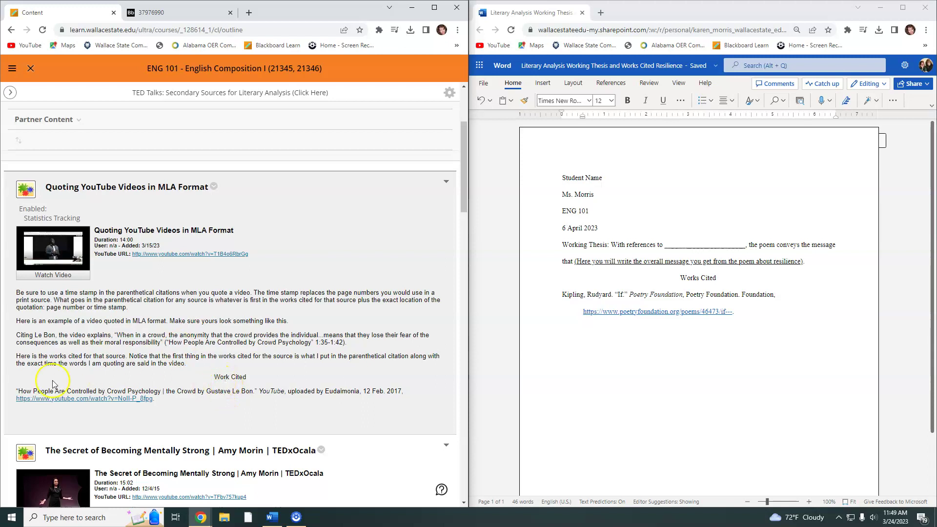
{"action": "left_click_drag", "start_coordinate": [16, 395], "coordinate": [159, 401]}
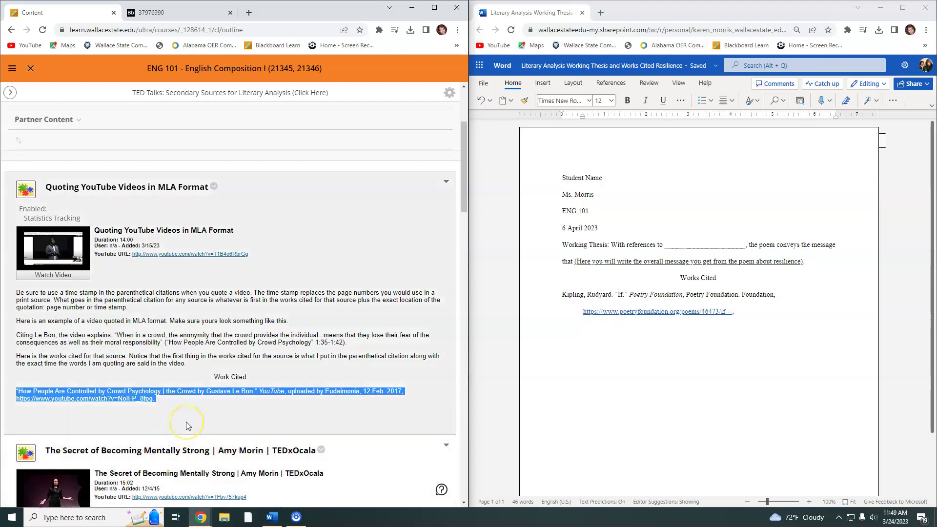
{"action": "left_click", "coordinate": [757, 327]}
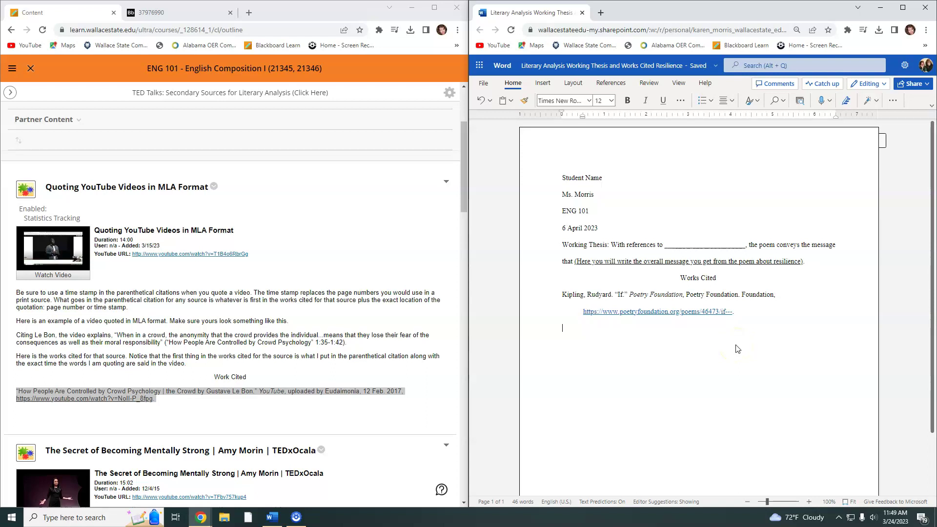
Step: Paste the crowd psychology YouTube citation below the Kipling entry and italicize 'YouTube'
{"action": "type", "text": "\"How People Are Controlled by Crowd Psychology | the Crowd by Gustave Le Bon.\" YouTube, uploaded by Eudaimonia, 12 Feb. 2017, https://www.youtube.com/watch?v=NoII-P_8fpg."}
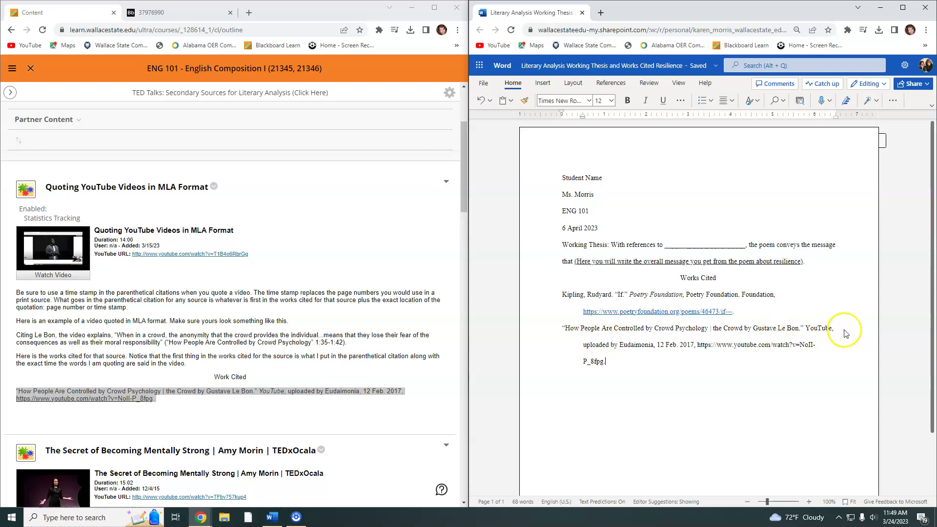
{"action": "left_click_drag", "start_coordinate": [833, 329], "coordinate": [810, 327]}
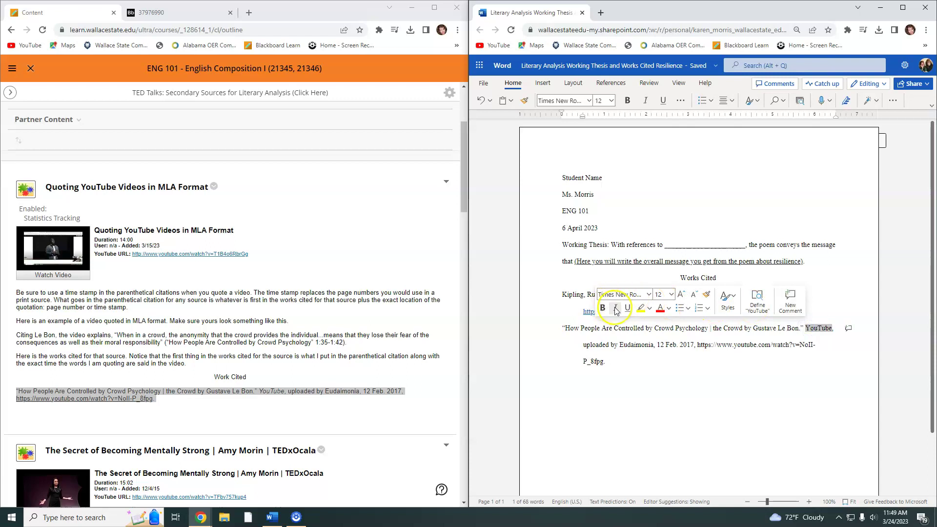
{"action": "left_click", "coordinate": [615, 308]}
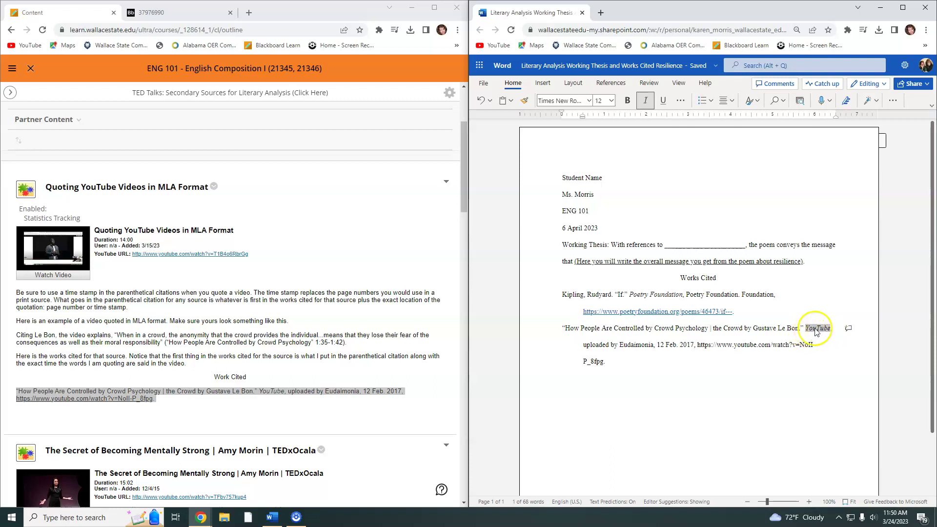
{"action": "left_click", "coordinate": [787, 389]}
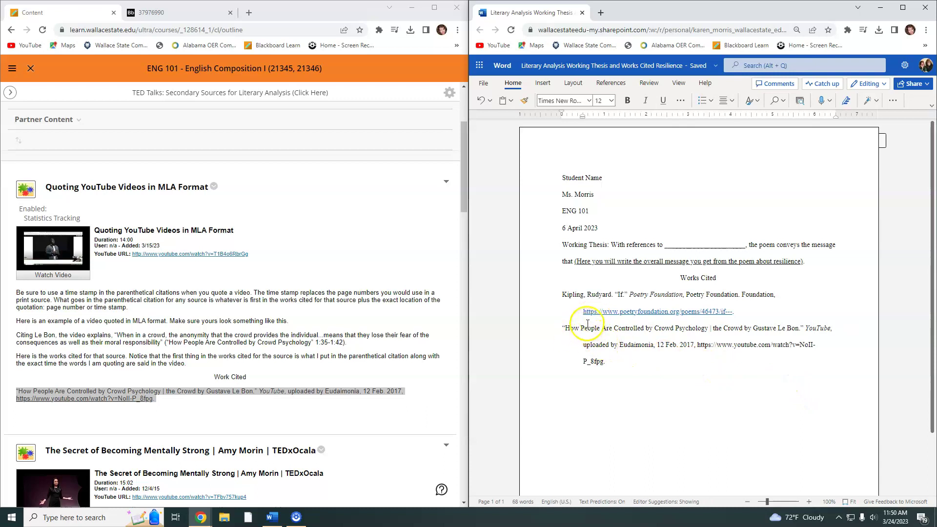
{"action": "scroll", "coordinate": [281, 374], "scroll_direction": "down", "scroll_amount": 2}
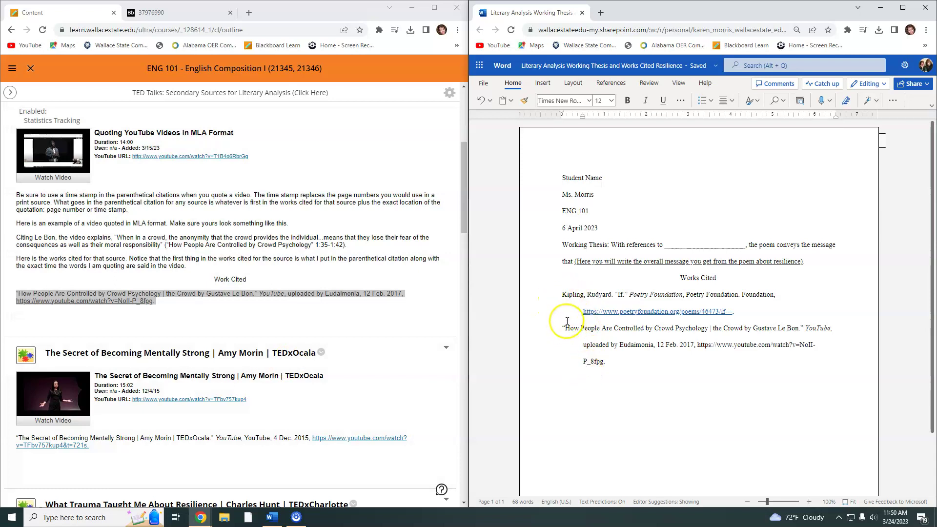
Step: Cut the Le Bon crowd psychology citation and paste it above the Kipling entry
{"action": "left_click_drag", "start_coordinate": [607, 363], "coordinate": [562, 331]}
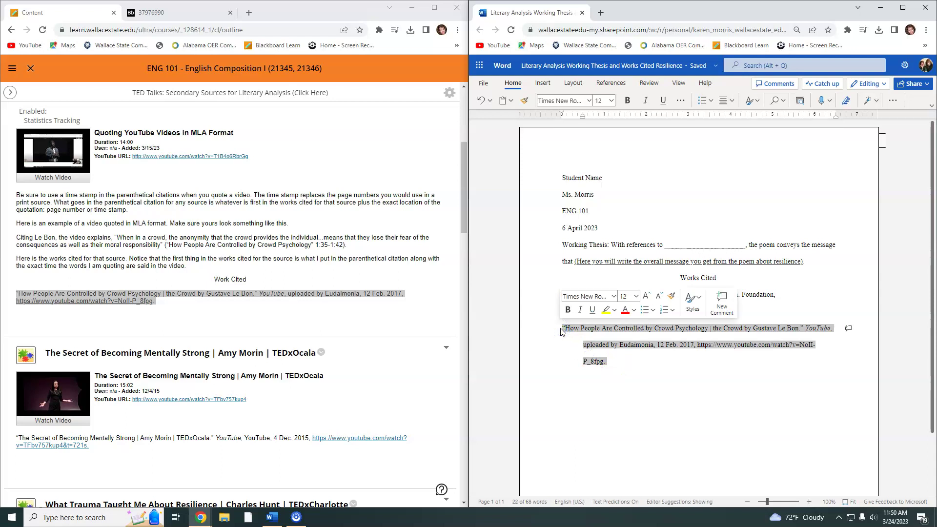
{"action": "key", "text": "Delete"}
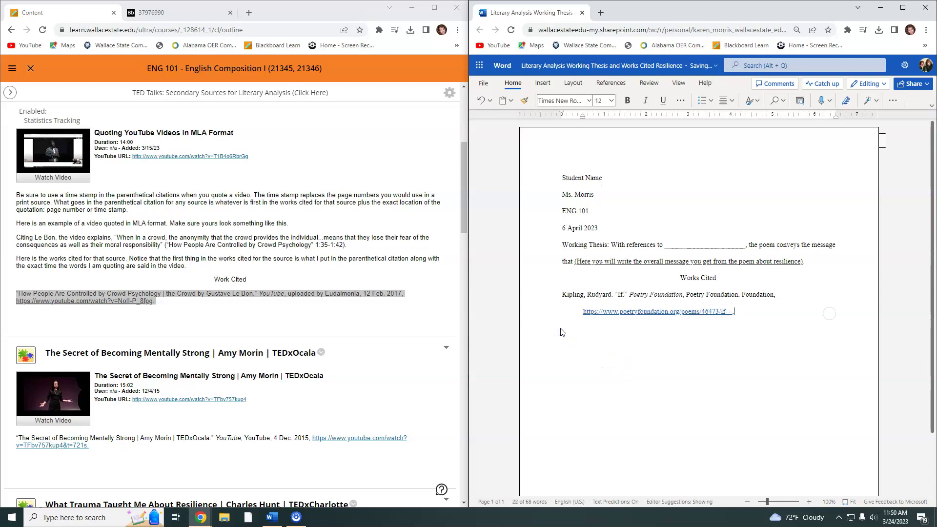
{"action": "left_click", "coordinate": [561, 300]}
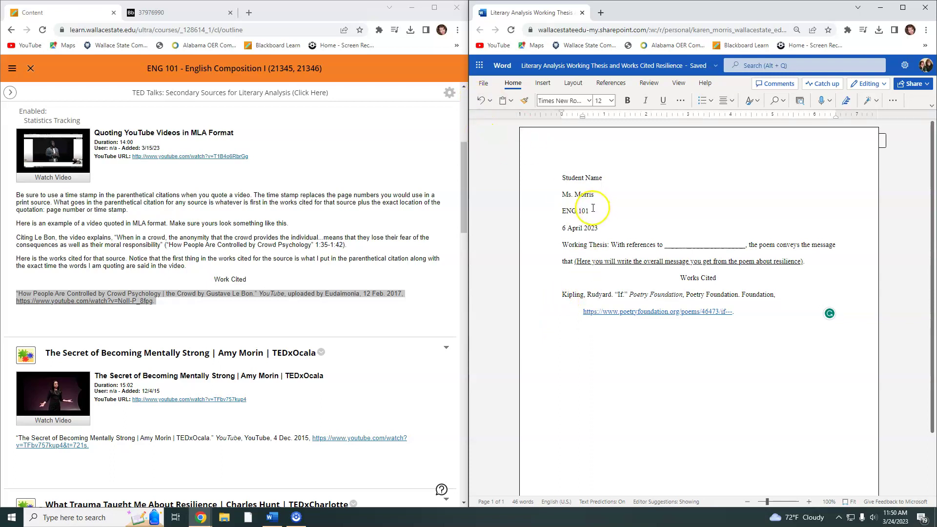
{"action": "type", "text": "\"How People Are Controlled by Crowd Psychology | the Crowd by Gustave Le Bon.\" YouTube, uploaded by Eudaimonia, 12 Feb. 2017, https://www.youtube.com/watch?v=NoII-P_8fpg."}
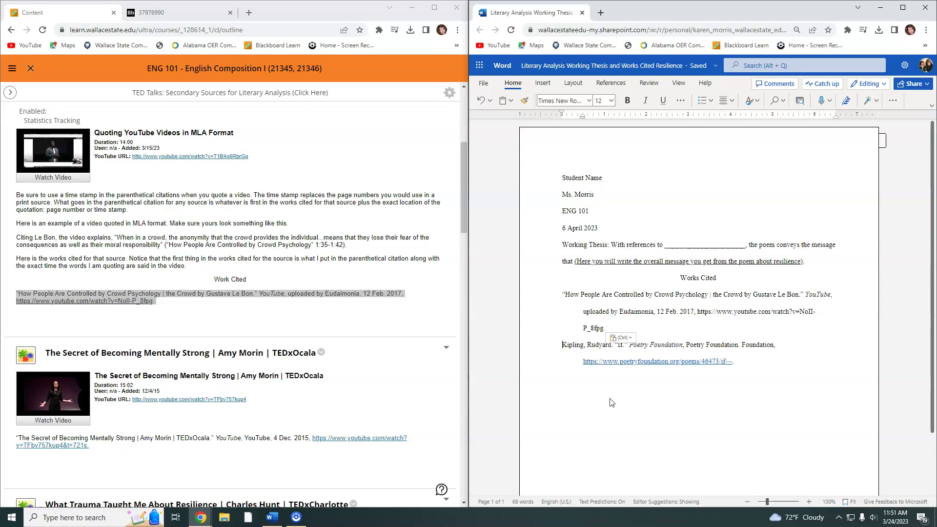
Step: Copy the Charles Hunt 'What Trauma Taught Me about Resilience' citation and paste it after the Kipling URL
{"action": "scroll", "coordinate": [152, 319], "scroll_direction": "down", "scroll_amount": 3}
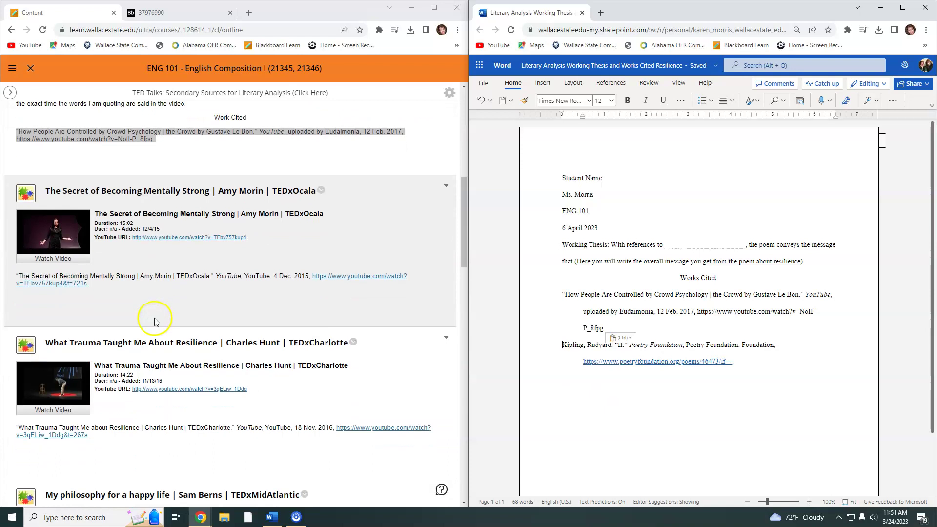
{"action": "scroll", "coordinate": [154, 321], "scroll_direction": "down", "scroll_amount": 1}
{"action": "left_click_drag", "start_coordinate": [90, 403], "coordinate": [11, 397]}
{"action": "key", "text": "ctrl+c"}
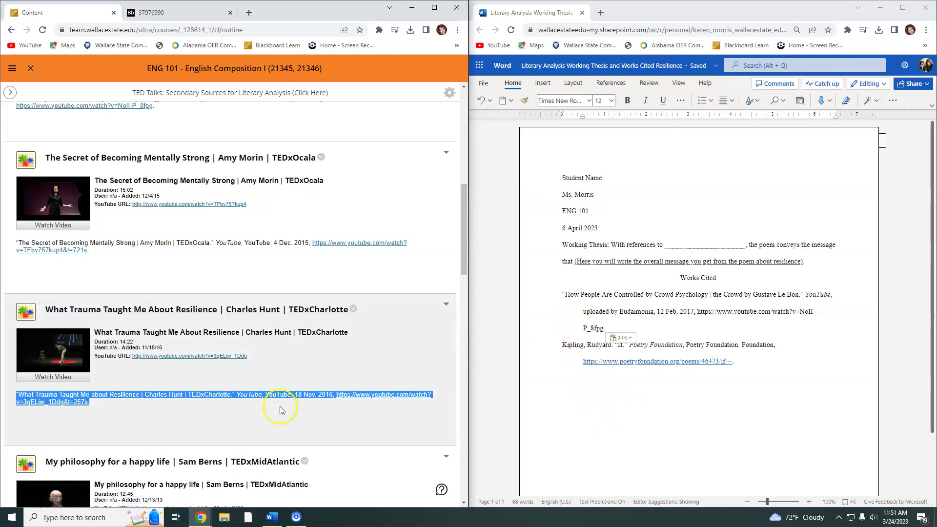
{"action": "left_click", "coordinate": [568, 381]}
{"action": "left_click", "coordinate": [757, 362]}
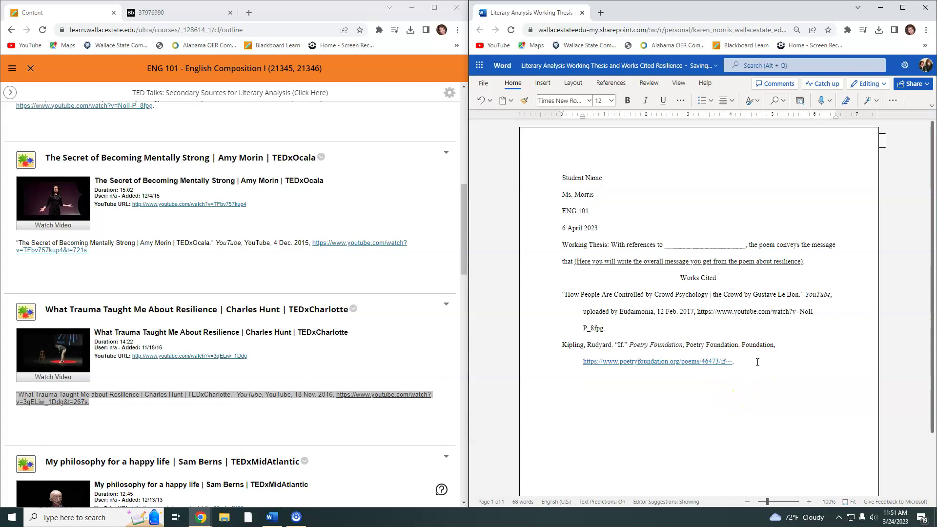
{"action": "key", "text": "ctrl+v"}
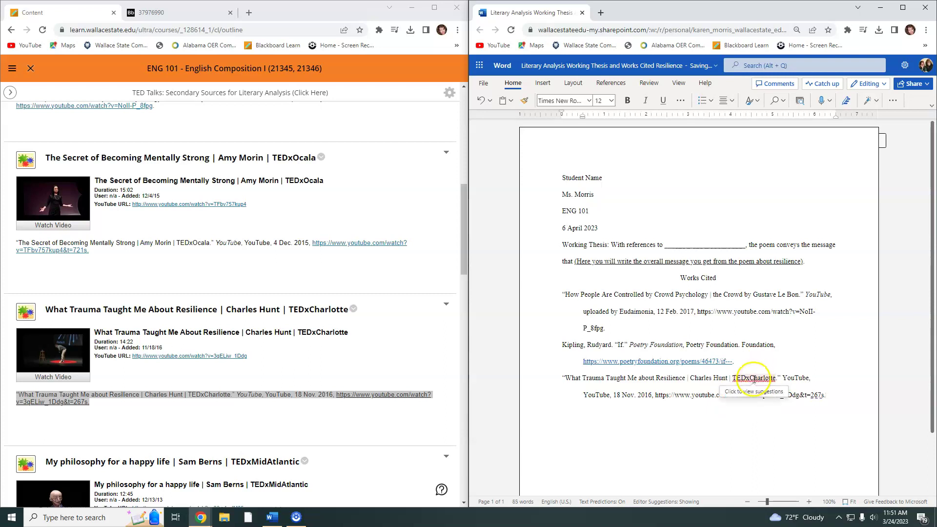
Step: Italicize 'YouTube' in the Charles Hunt TEDxCharlotte citation
{"action": "left_click", "coordinate": [811, 377]}
{"action": "left_click_drag", "start_coordinate": [811, 377], "coordinate": [797, 377]}
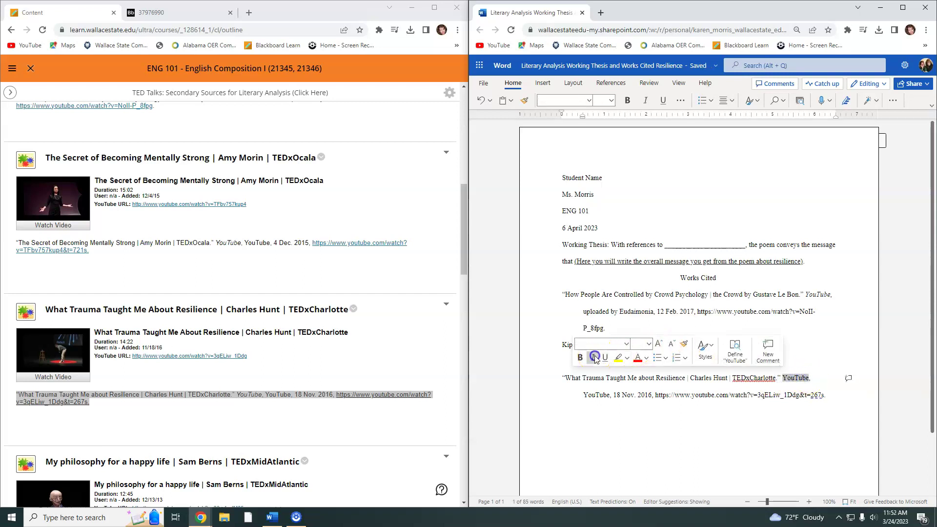
{"action": "left_click", "coordinate": [594, 357]}
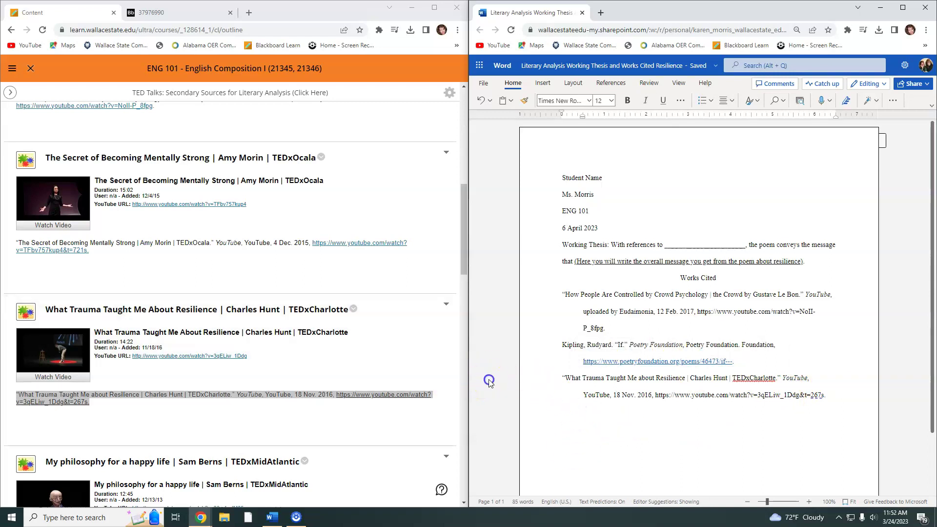
{"action": "scroll", "coordinate": [405, 413], "scroll_direction": "down", "scroll_amount": 3}
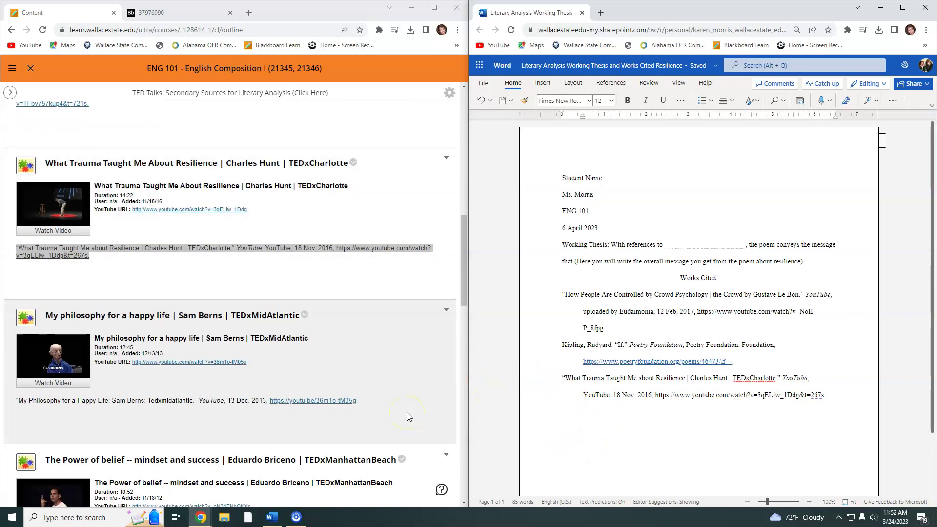
{"action": "scroll", "coordinate": [407, 415], "scroll_direction": "down", "scroll_amount": 2}
Step: Copy the Sam Berns citation from the course page and paste it before the What Trauma entry
{"action": "left_click_drag", "start_coordinate": [364, 302], "coordinate": [16, 304]}
{"action": "key", "text": "ctrl+c"}
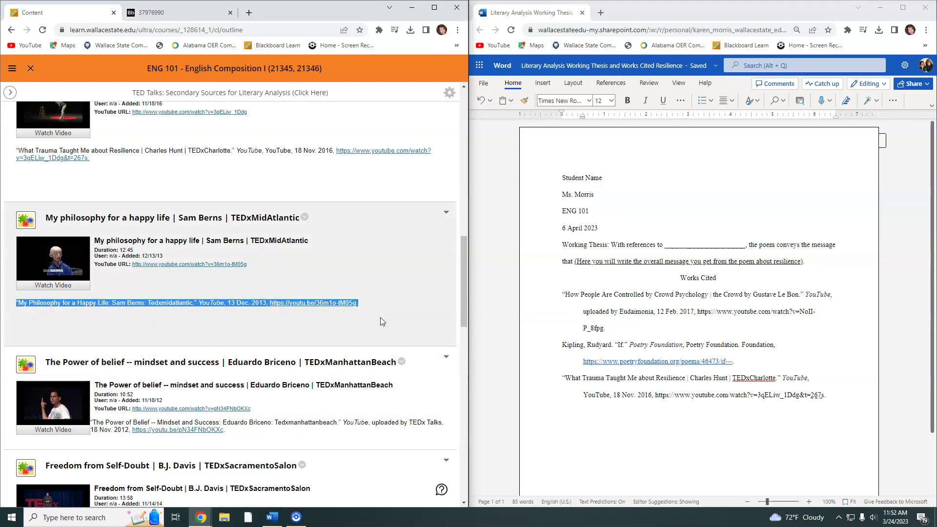
{"action": "left_click", "coordinate": [563, 379]}
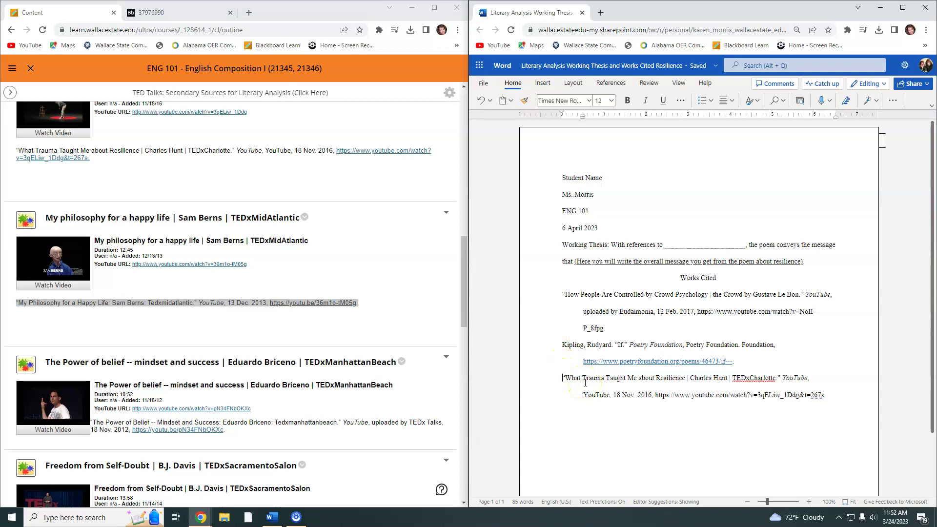
{"action": "key", "text": "ctrl+v"}
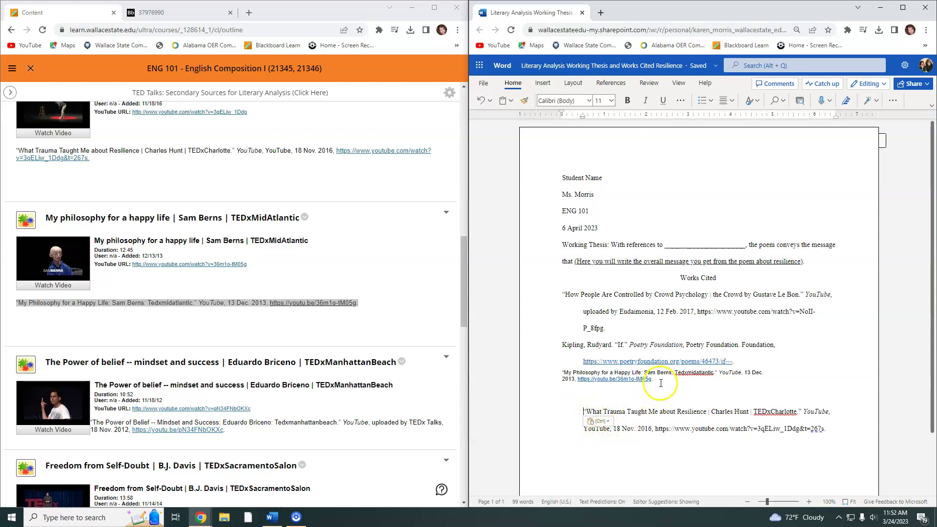
{"action": "double_click", "coordinate": [552, 376]}
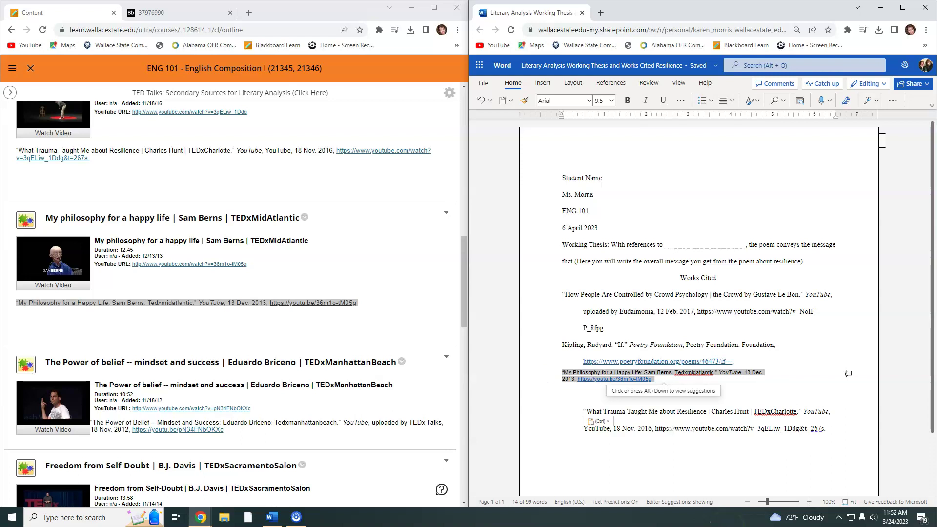
Step: Set the whole document to Times New Roman, size 12, with line spacing 2
{"action": "key", "text": "ctrl+a"}
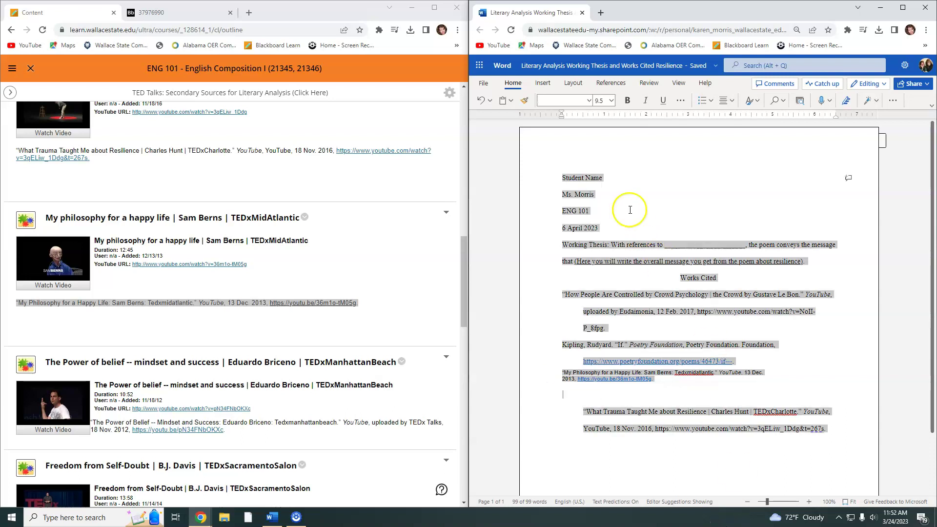
{"action": "left_click", "coordinate": [589, 100]}
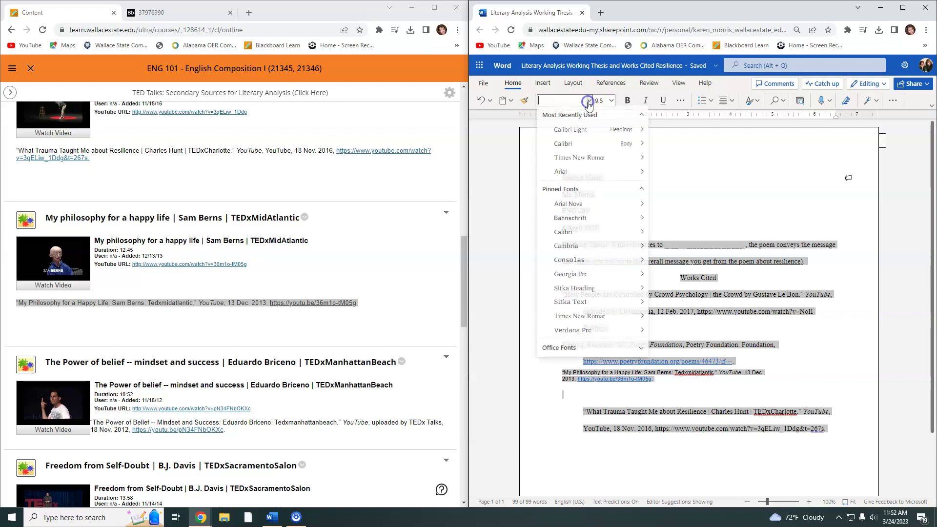
{"action": "left_click", "coordinate": [594, 157]}
{"action": "left_click", "coordinate": [613, 101]}
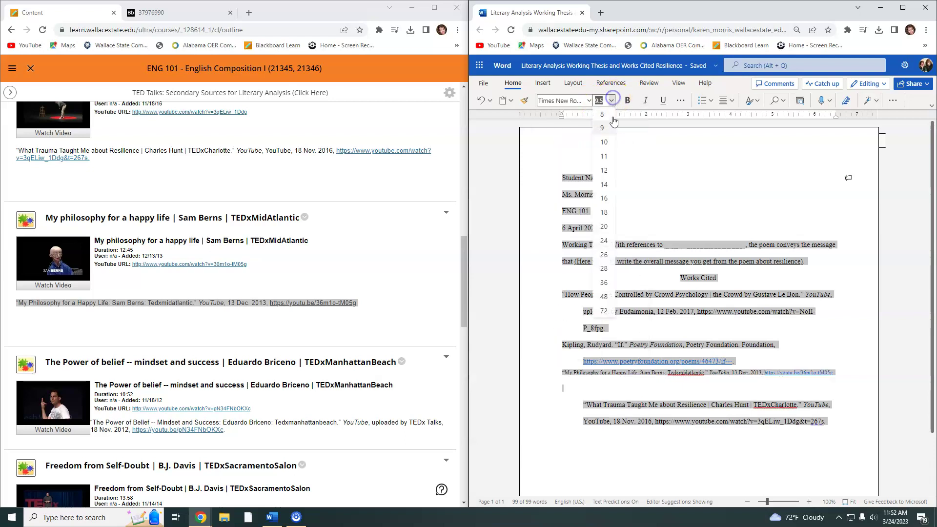
{"action": "left_click", "coordinate": [606, 171]}
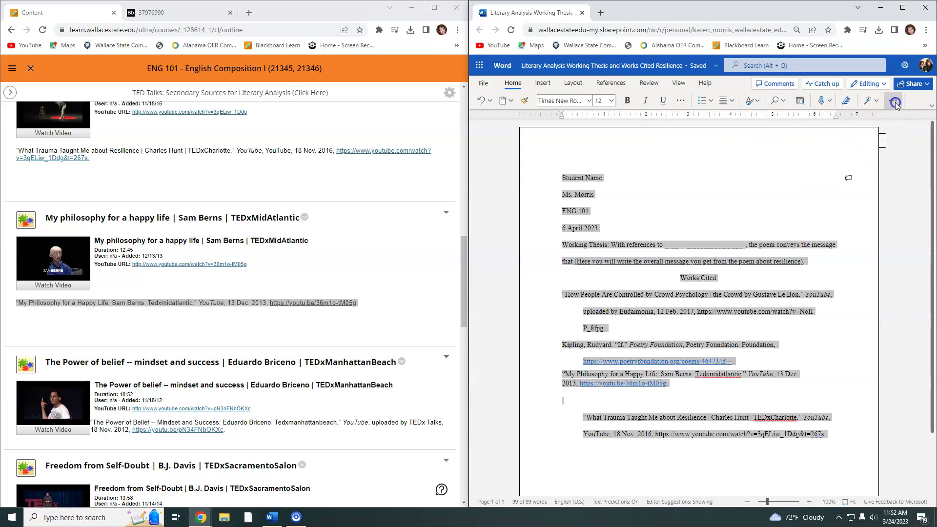
{"action": "left_click", "coordinate": [893, 101]}
{"action": "left_click", "coordinate": [857, 175]}
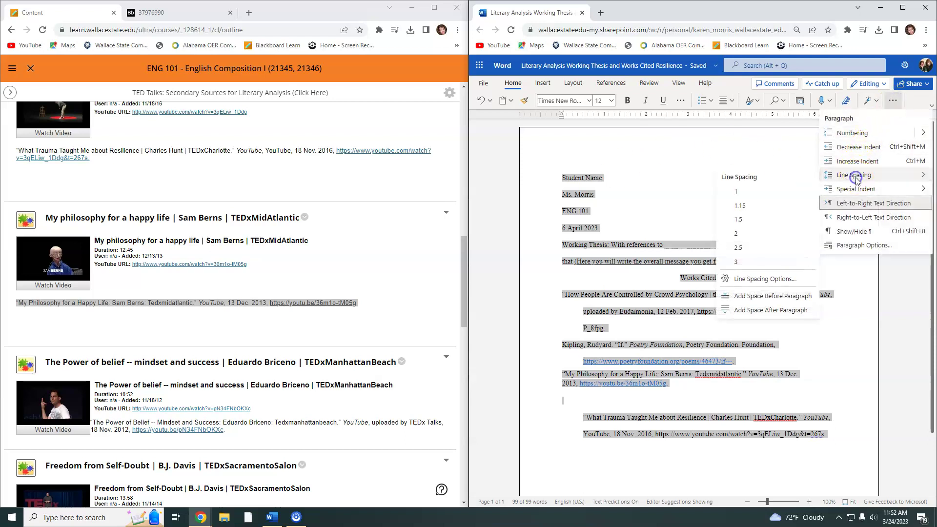
{"action": "left_click", "coordinate": [755, 234]}
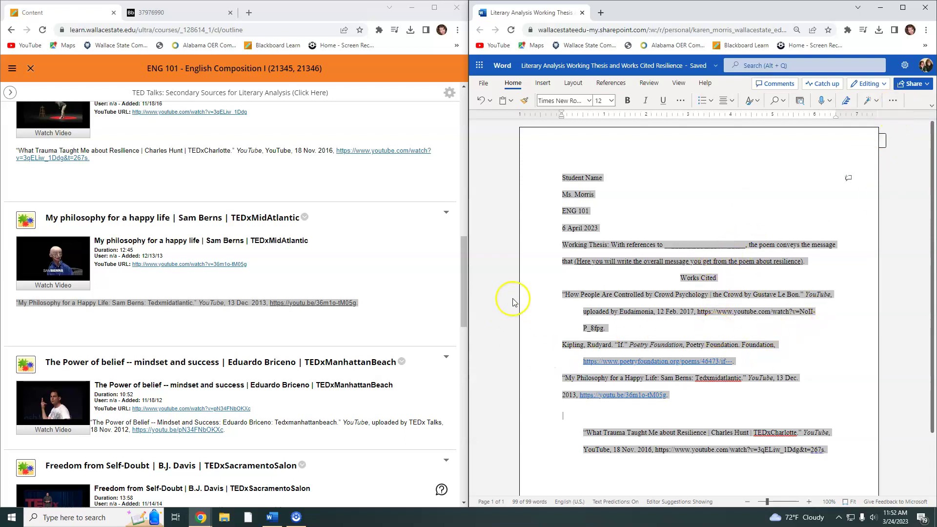
Step: Give the Sam Berns citation the Kipling entry's hanging indent by rejoining and re-splitting its paragraph
{"action": "left_click", "coordinate": [547, 357]}
{"action": "left_click", "coordinate": [560, 379]}
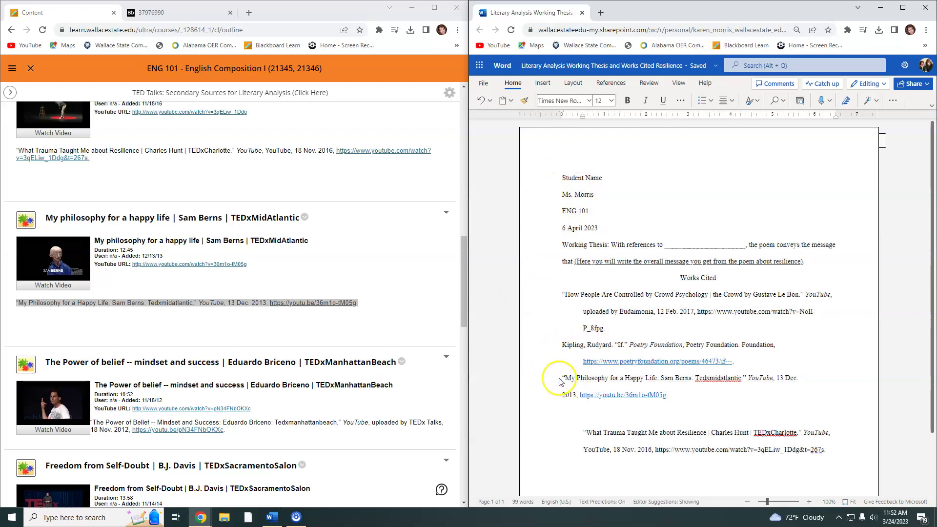
{"action": "left_click", "coordinate": [558, 337]}
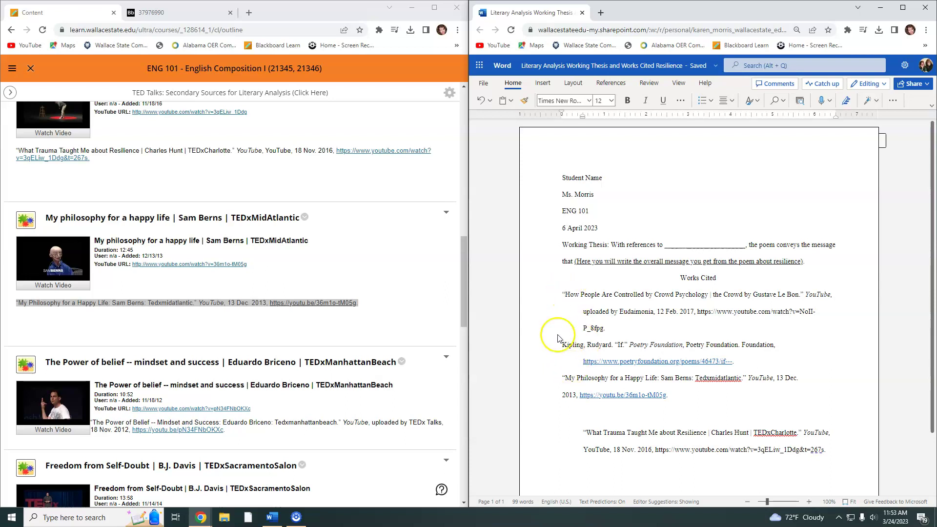
{"action": "left_click", "coordinate": [563, 380]}
{"action": "left_click", "coordinate": [560, 380]}
{"action": "key", "text": "BackSpace"}
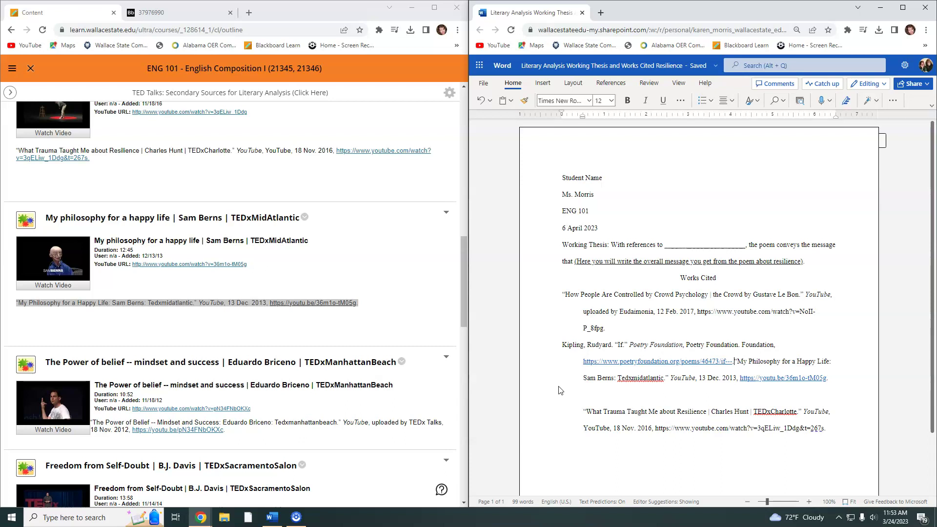
{"action": "key", "text": "Return"}
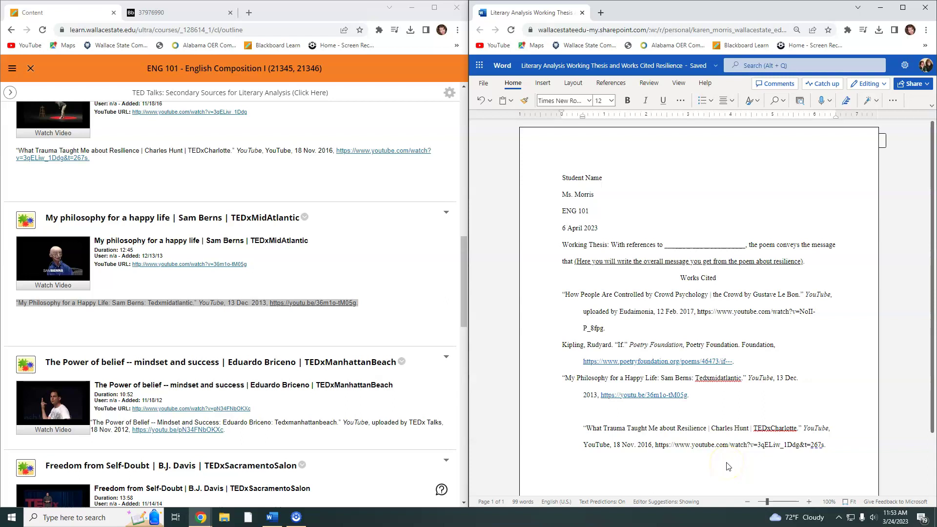
Step: Remove the blank line above What Trauma and make it its own hanging-indented entry
{"action": "key", "text": "BackSpace"}
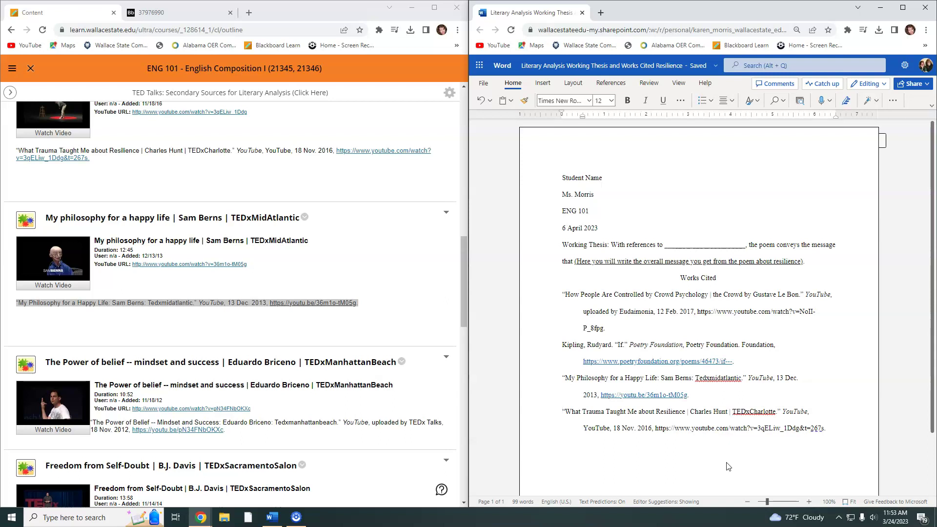
{"action": "key", "text": "BackSpace"}
{"action": "key", "text": "BackSpace"}
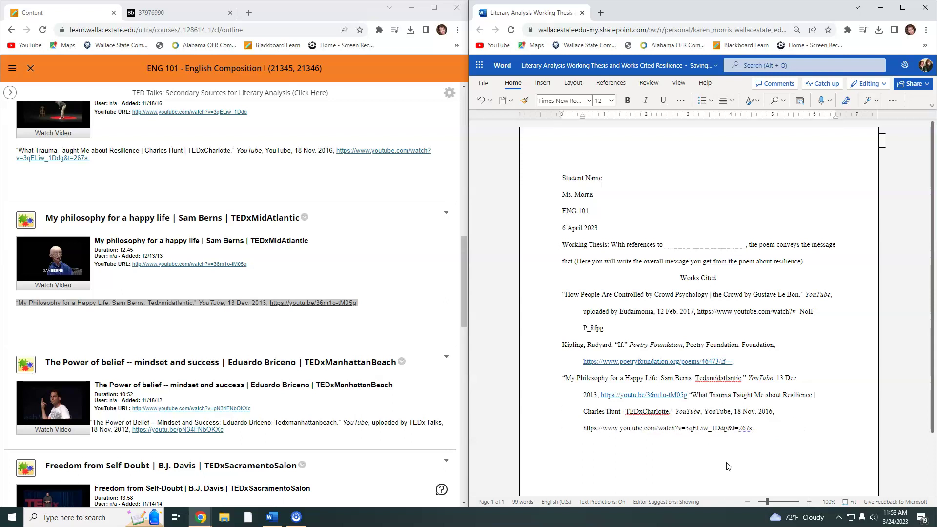
{"action": "key", "text": "Return"}
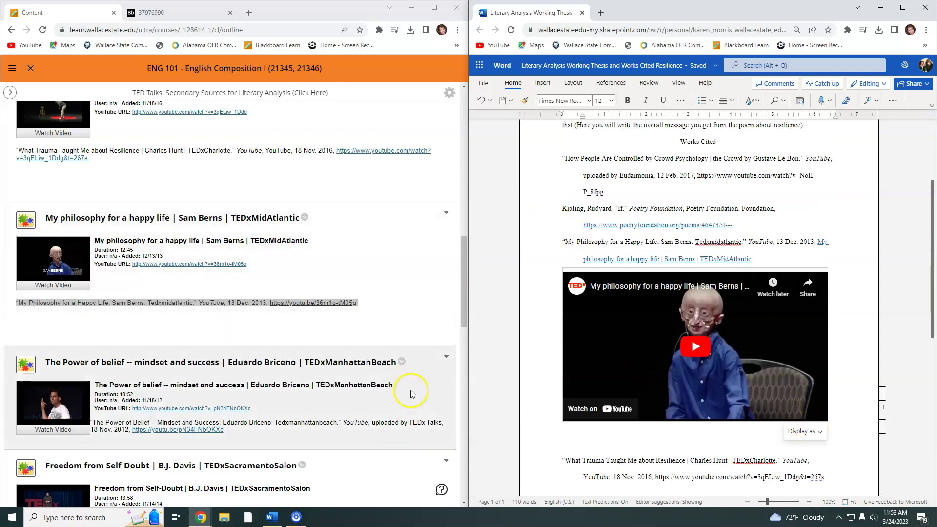
Step: Display the embedded Sam Berns video as a plain hyperlink instead
{"action": "left_click", "coordinate": [822, 434]}
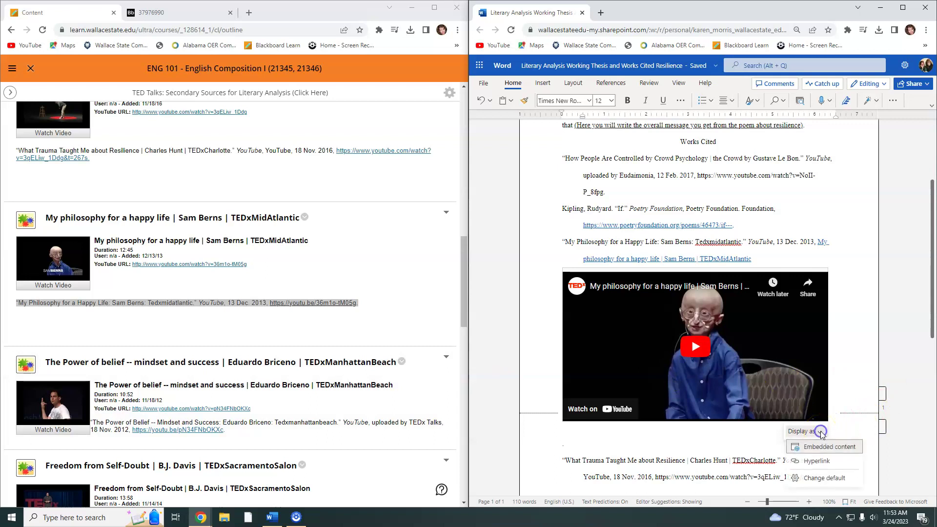
{"action": "left_click", "coordinate": [824, 464]}
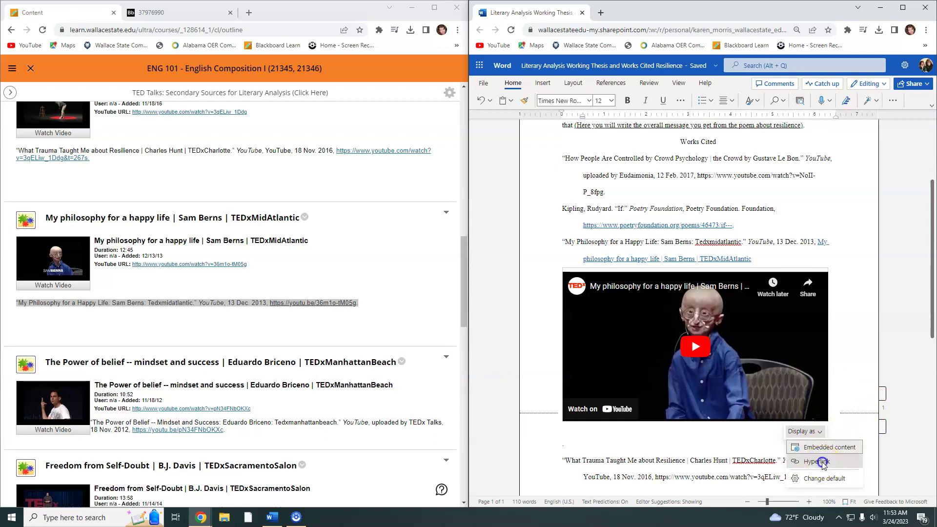
{"action": "left_click", "coordinate": [368, 389]}
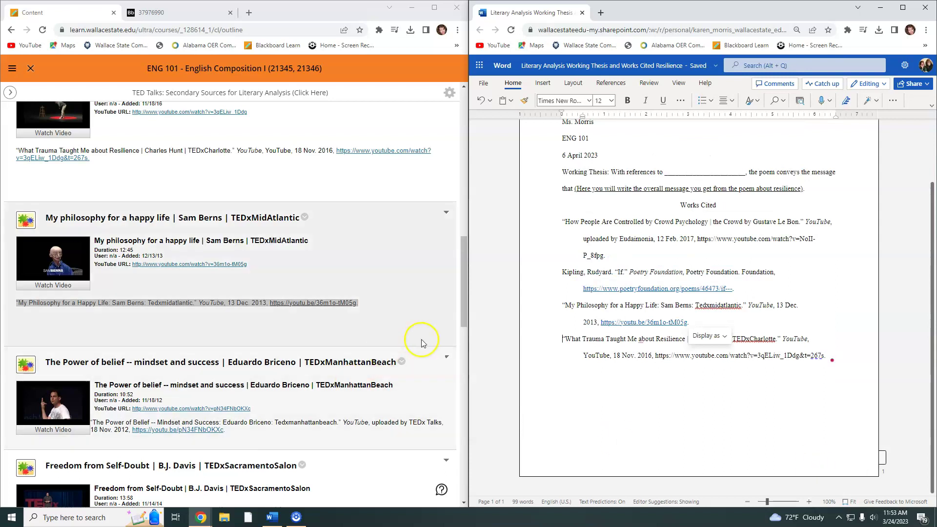
{"action": "left_click", "coordinate": [485, 373]}
{"action": "left_click", "coordinate": [704, 431]}
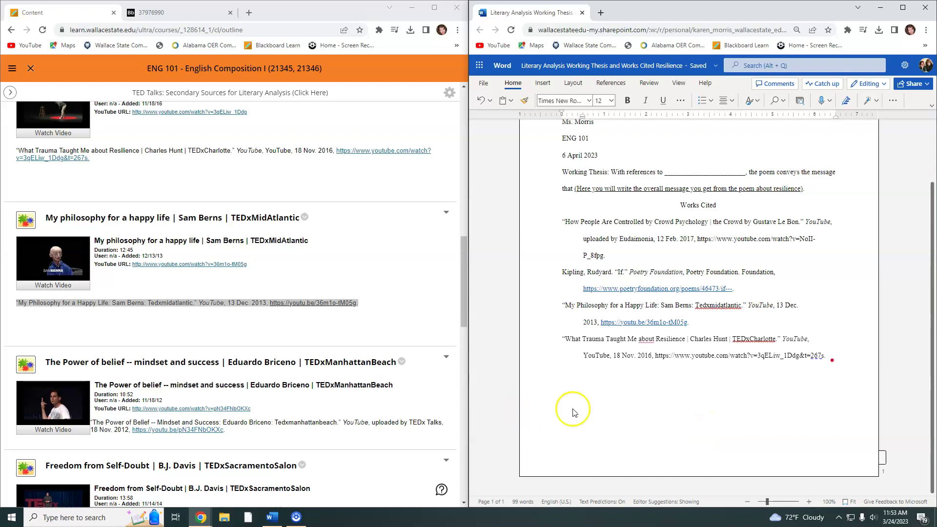
{"action": "scroll", "coordinate": [665, 433], "scroll_direction": "up", "scroll_amount": 2}
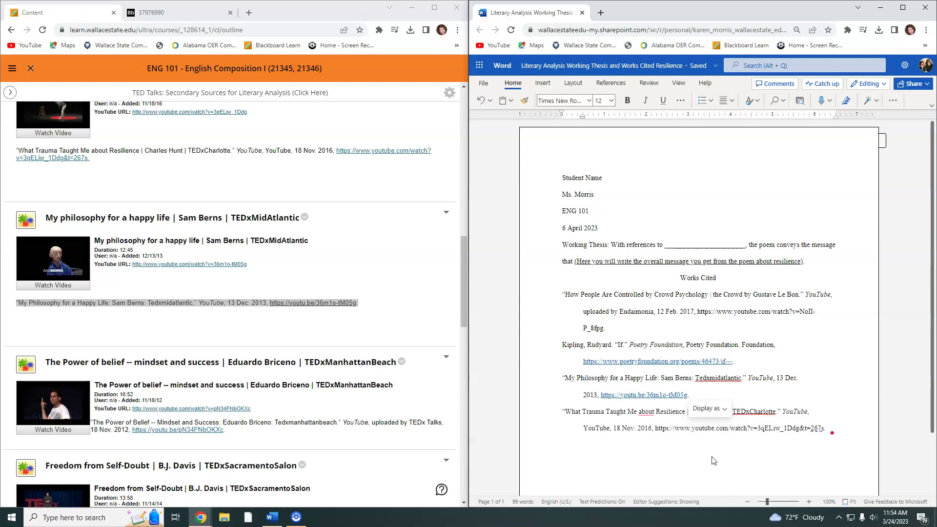
{"action": "left_click", "coordinate": [632, 456]}
{"action": "left_click", "coordinate": [650, 230]}
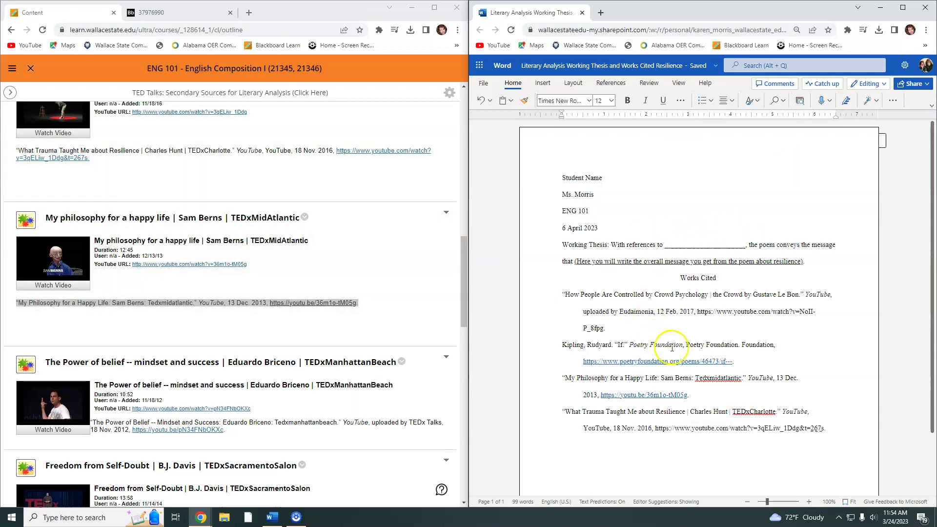
{"action": "left_click", "coordinate": [844, 429]}
{"action": "key", "text": "Return"}
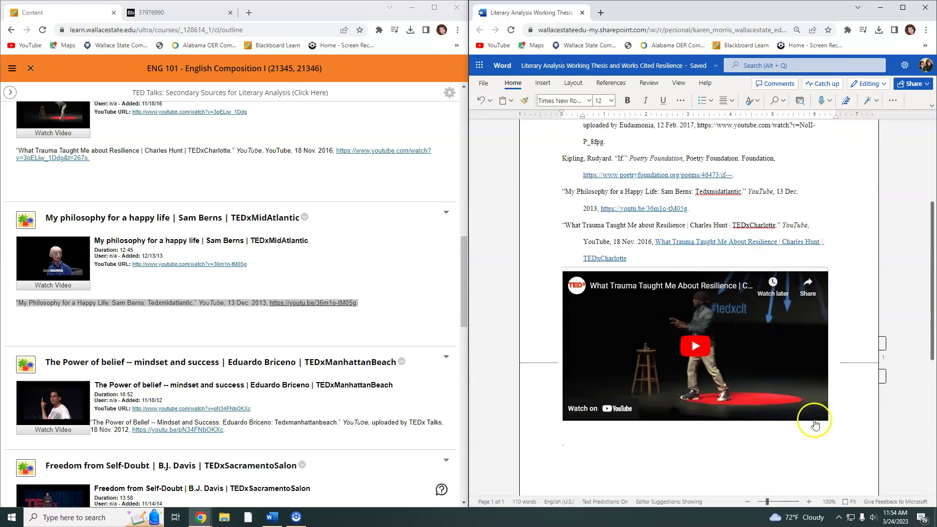
{"action": "left_click", "coordinate": [814, 419]}
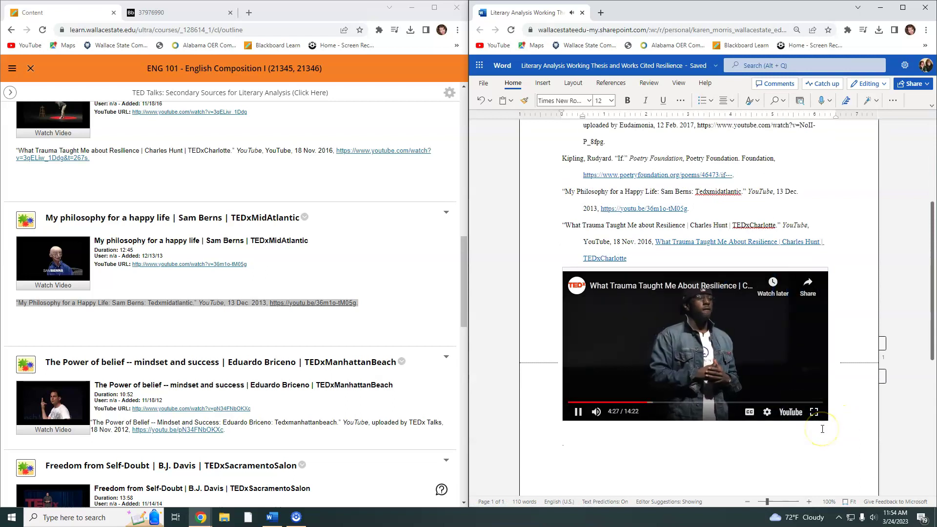
Step: Delete the embedded Charles Hunt video below its Works Cited entry
{"action": "left_click", "coordinate": [830, 446]}
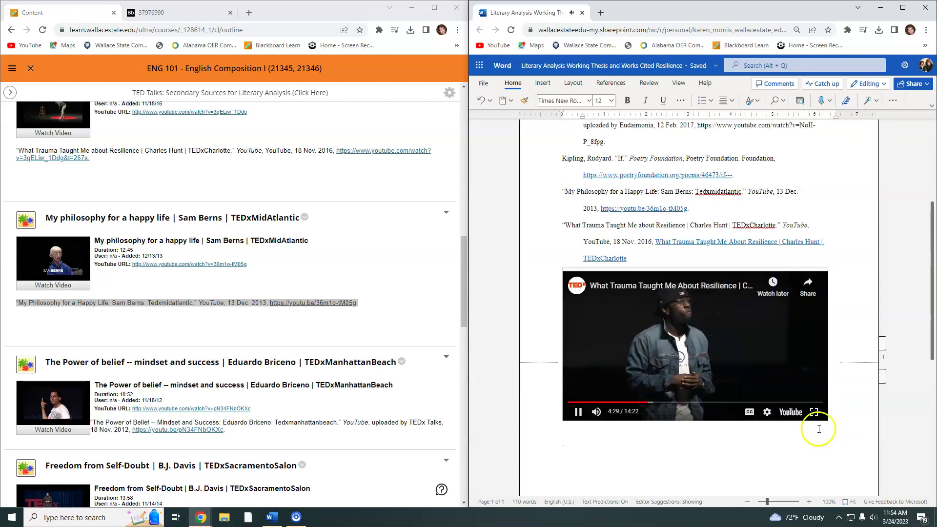
{"action": "left_click", "coordinate": [618, 451]}
{"action": "key", "text": "BackSpace"}
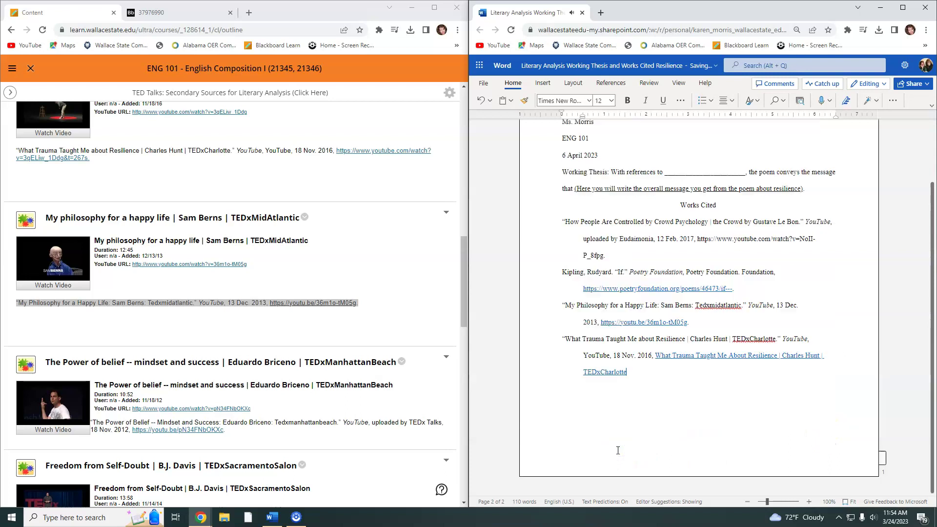
Step: Type the guiding question about what the poem tells readers about the importance of resilience
{"action": "left_click", "coordinate": [620, 420]}
{"action": "type", "text": "What does the poem te"}
{"action": "type", "text": "ll readers about"}
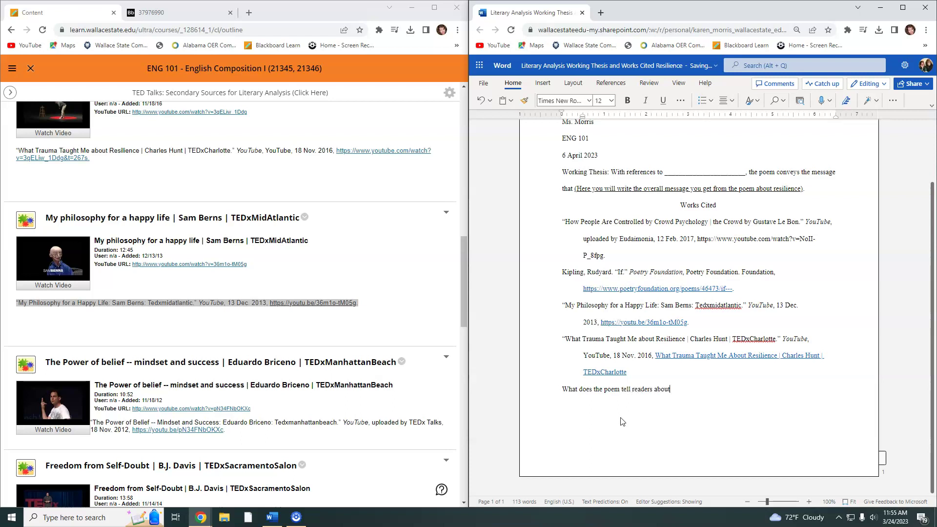
{"action": "type", "text": " the impact or importance of resilience?"}
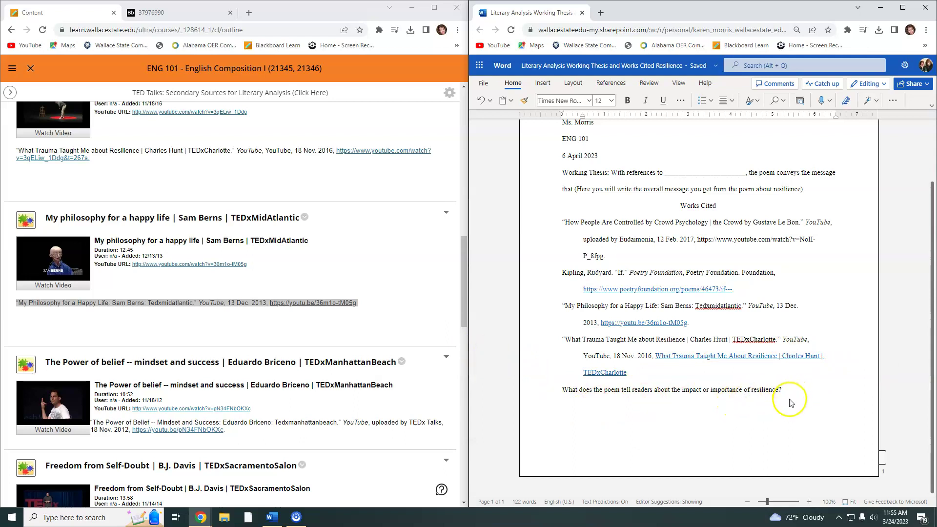
{"action": "left_click", "coordinate": [10, 30]}
Step: Switch to the Google Scholar 'resilience psychology' results and browse to page 2
{"action": "key", "text": "alt+Tab"}
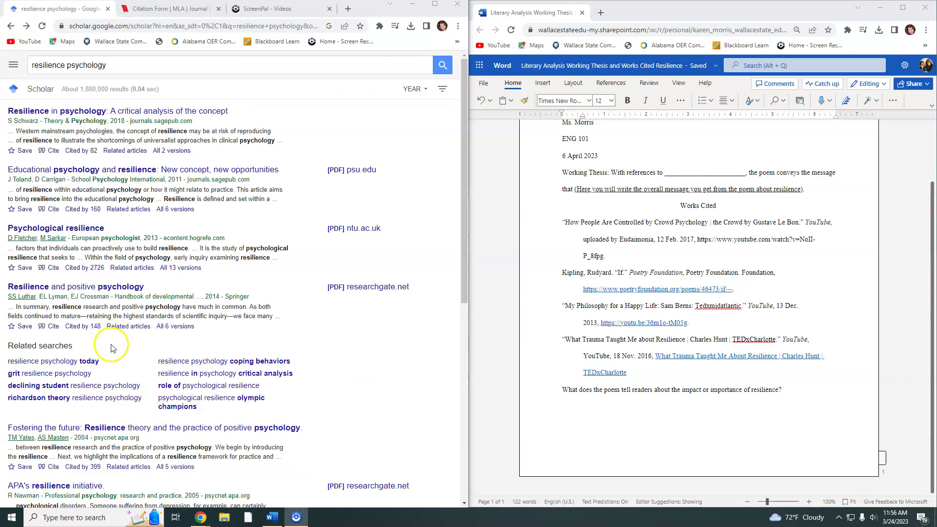
{"action": "left_click", "coordinate": [69, 73]}
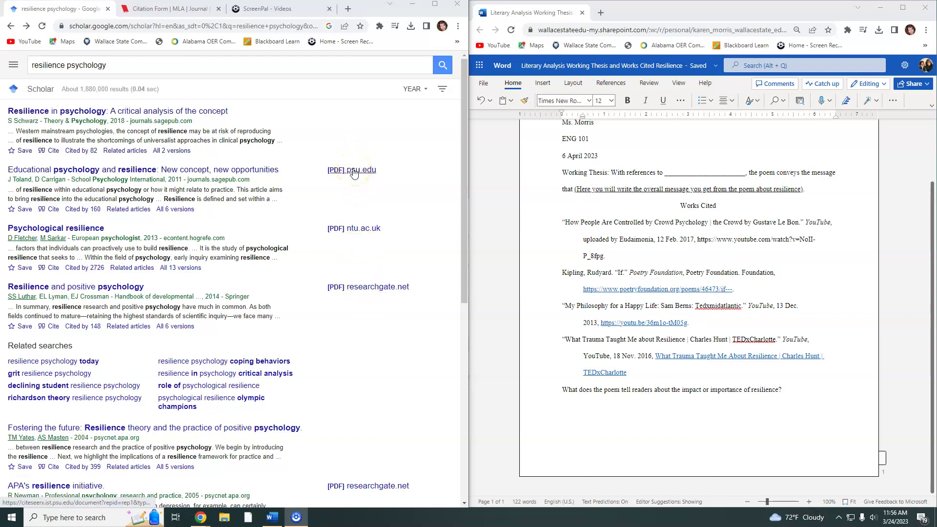
{"action": "scroll", "coordinate": [204, 334], "scroll_direction": "down", "scroll_amount": 6}
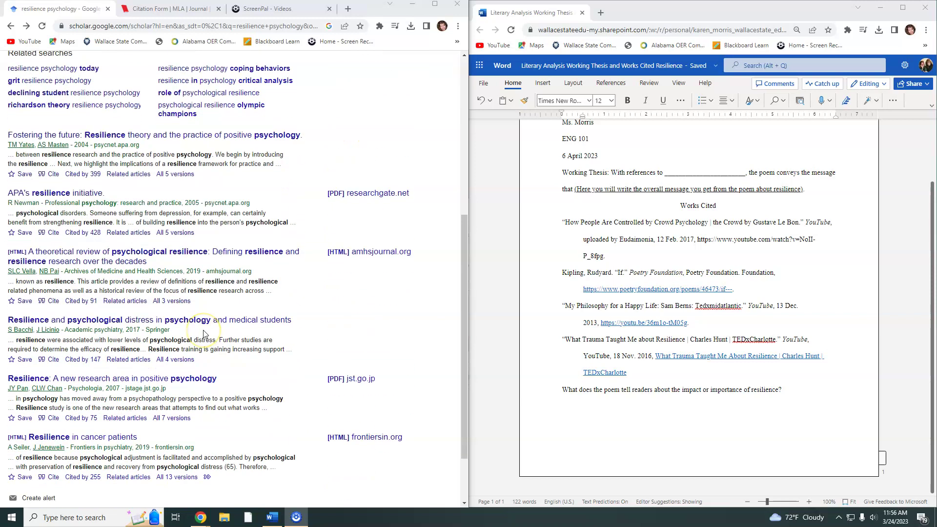
{"action": "scroll", "coordinate": [205, 335], "scroll_direction": "down", "scroll_amount": 2}
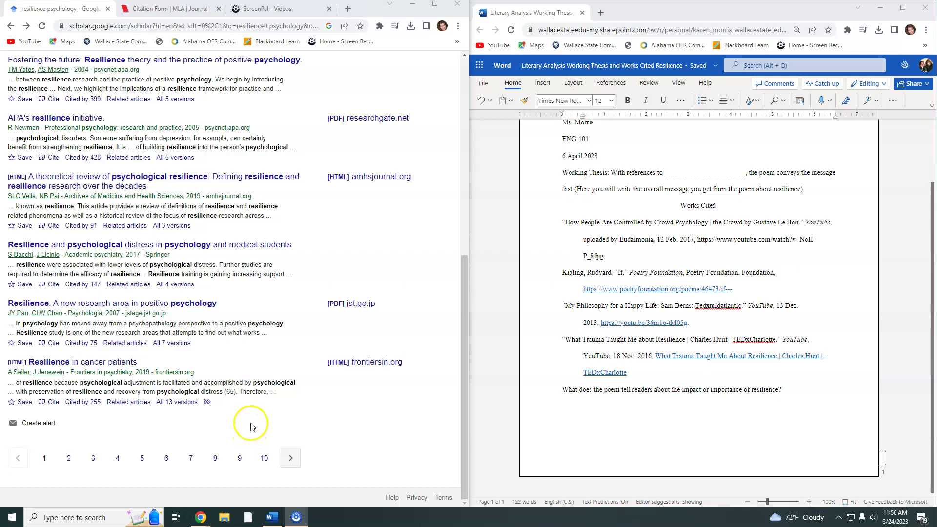
{"action": "left_click", "coordinate": [294, 463]}
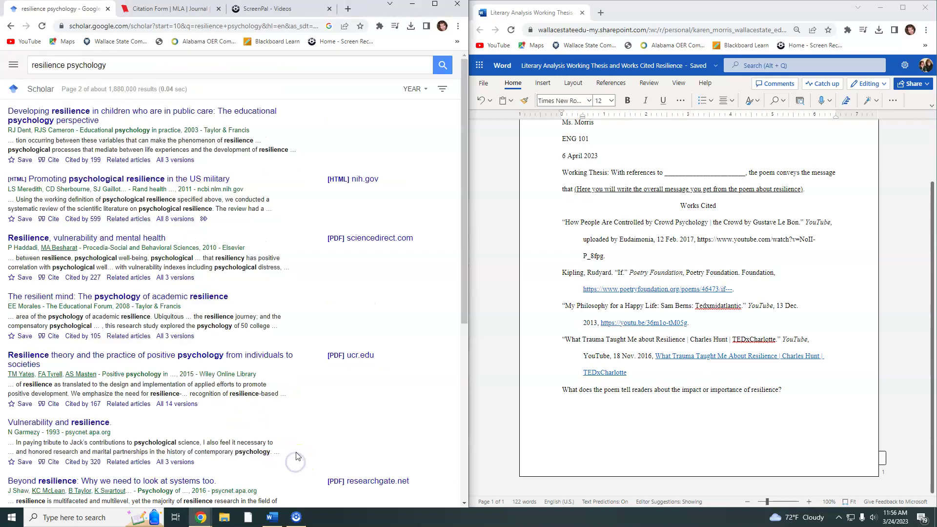
{"action": "scroll", "coordinate": [286, 319], "scroll_direction": "down", "scroll_amount": 1}
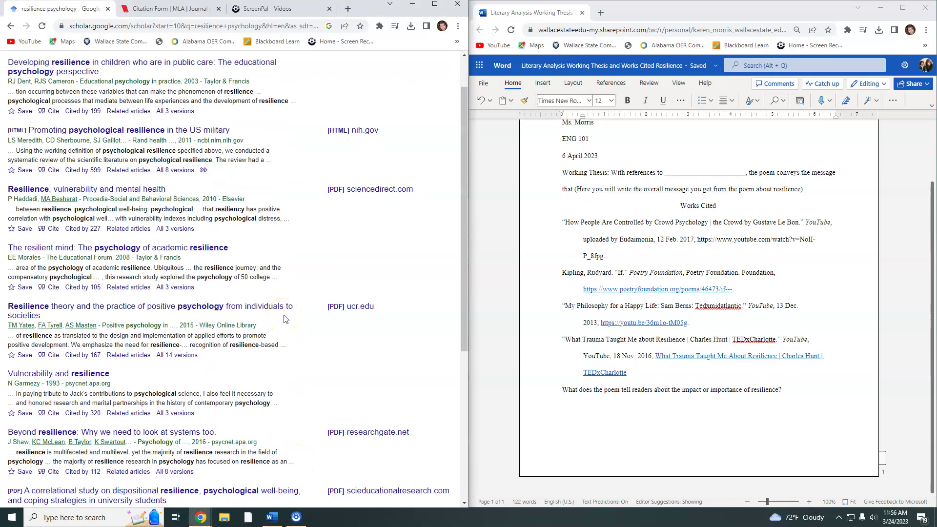
{"action": "scroll", "coordinate": [285, 320], "scroll_direction": "down", "scroll_amount": 1}
{"action": "scroll", "coordinate": [285, 319], "scroll_direction": "down", "scroll_amount": 1}
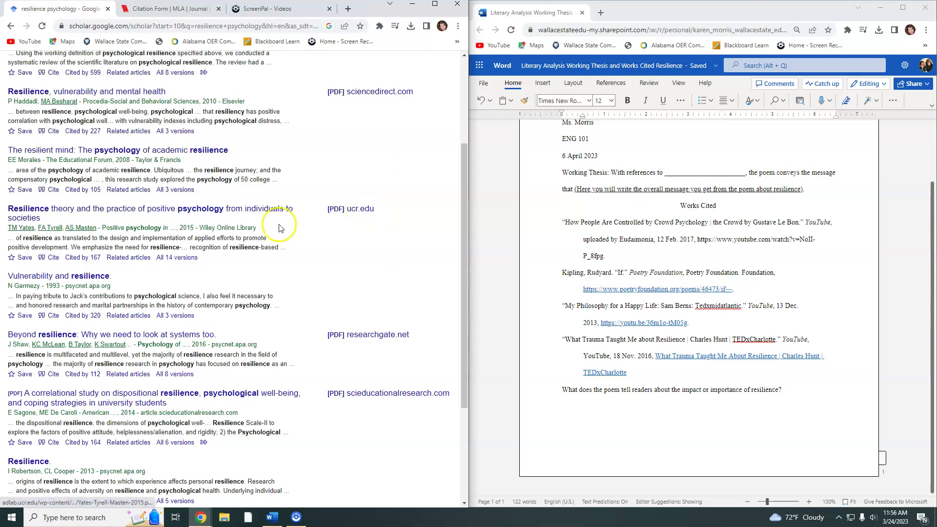
Step: Open and skim the Resilience Theory and the Practice of Positive Psychology PDF, then return to the results
{"action": "left_click", "coordinate": [350, 210]}
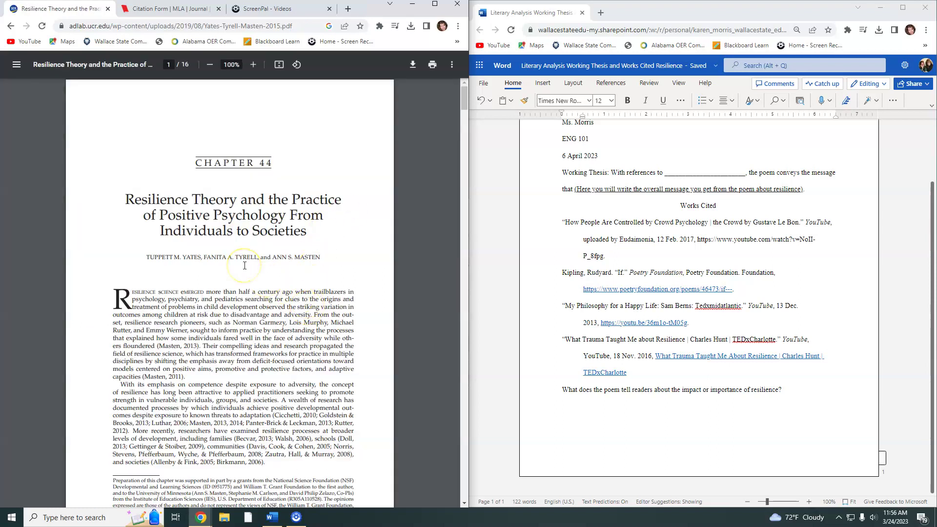
{"action": "scroll", "coordinate": [245, 265], "scroll_direction": "down", "scroll_amount": 8}
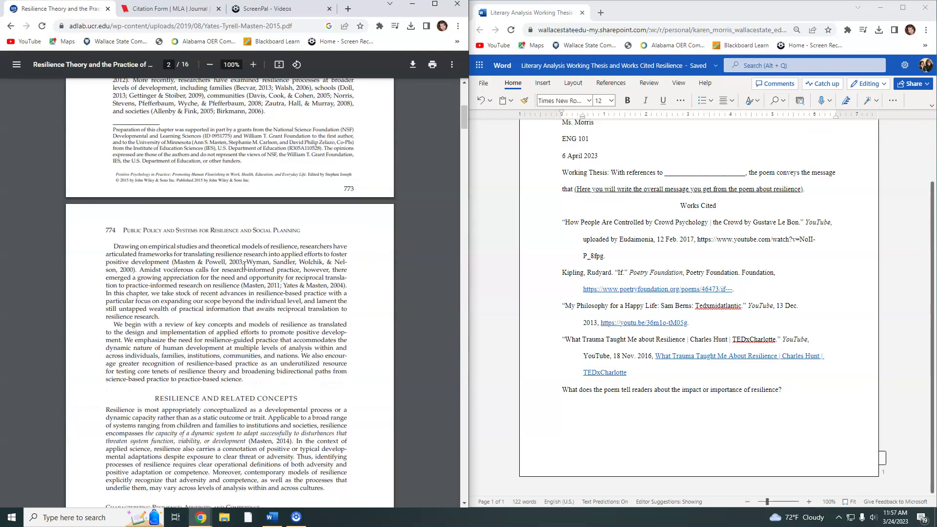
{"action": "scroll", "coordinate": [245, 265], "scroll_direction": "down", "scroll_amount": 3}
{"action": "scroll", "coordinate": [244, 265], "scroll_direction": "down", "scroll_amount": 10}
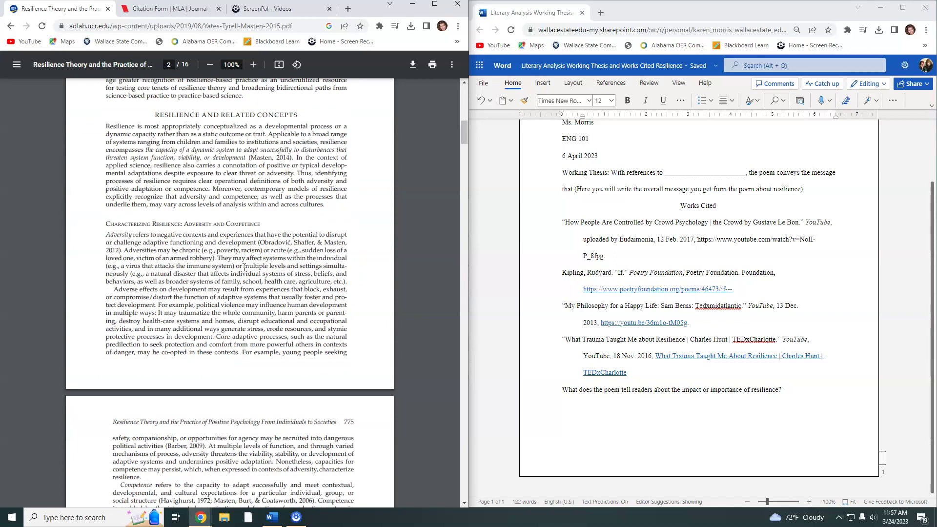
{"action": "scroll", "coordinate": [244, 266], "scroll_direction": "up", "scroll_amount": 8}
{"action": "scroll", "coordinate": [244, 265], "scroll_direction": "up", "scroll_amount": 5}
{"action": "key", "text": "alt+Left"}
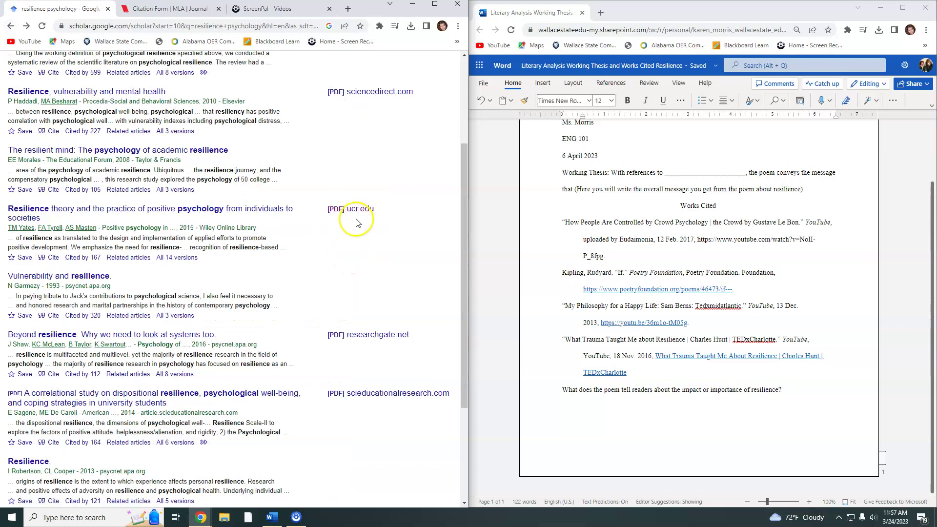
Step: View the resilience theory article's MLA citation in Scholar, then select its full title for copying
{"action": "left_click", "coordinate": [54, 257]}
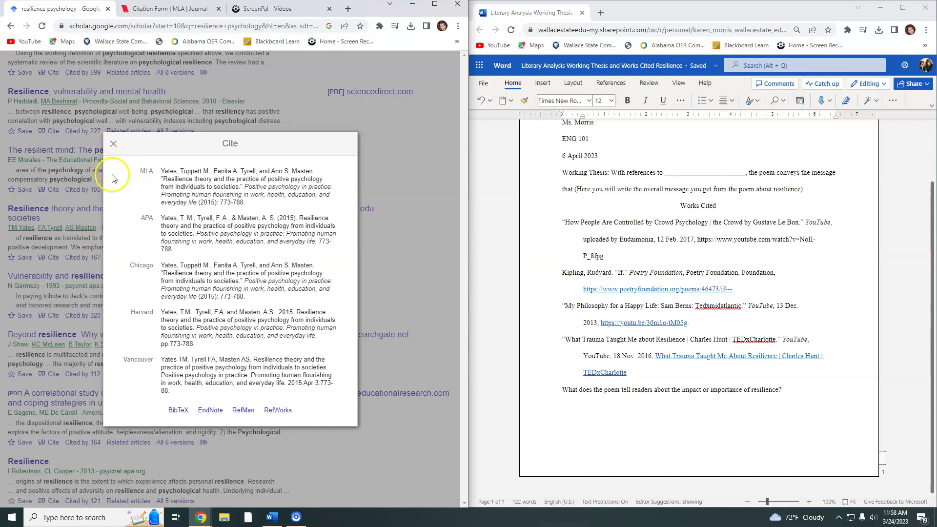
{"action": "left_click", "coordinate": [166, 175]}
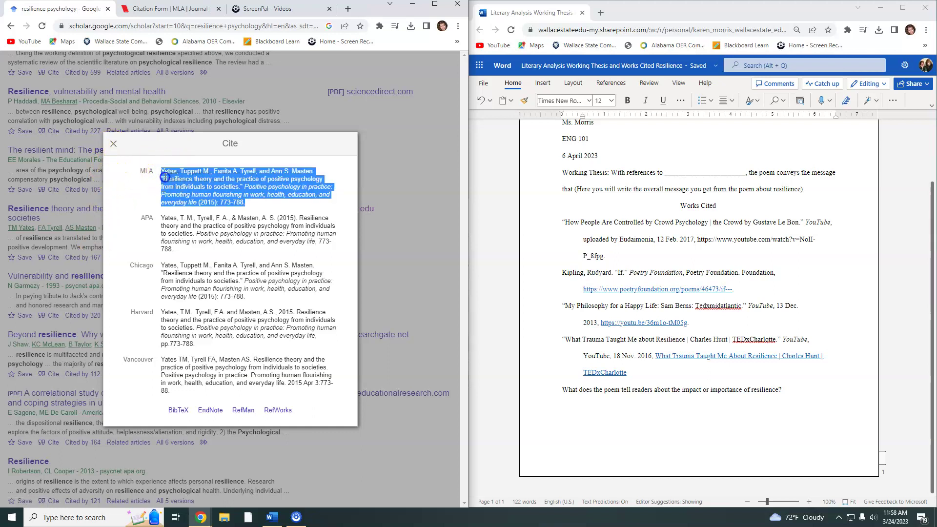
{"action": "left_click", "coordinate": [177, 177]}
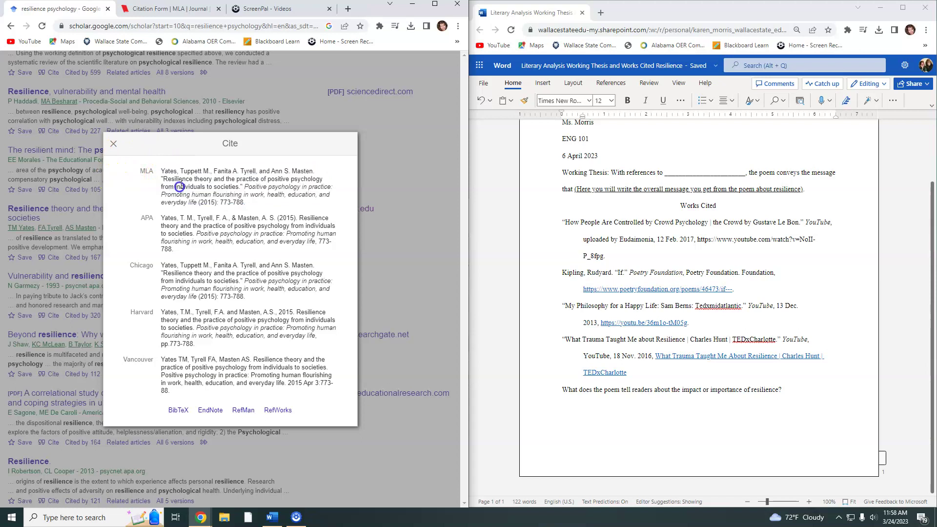
{"action": "left_click", "coordinate": [113, 144]}
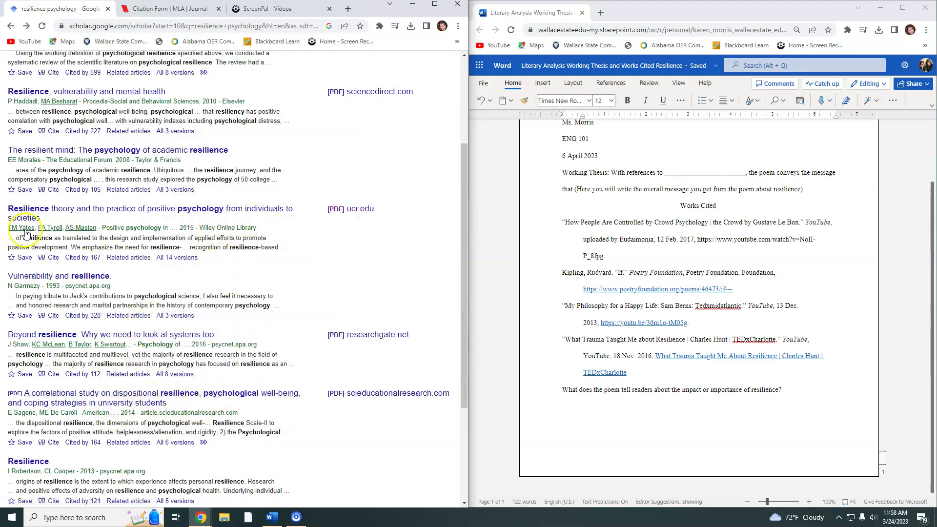
{"action": "left_click_drag", "start_coordinate": [54, 221], "coordinate": [8, 211]}
{"action": "key", "text": "ctrl+c"}
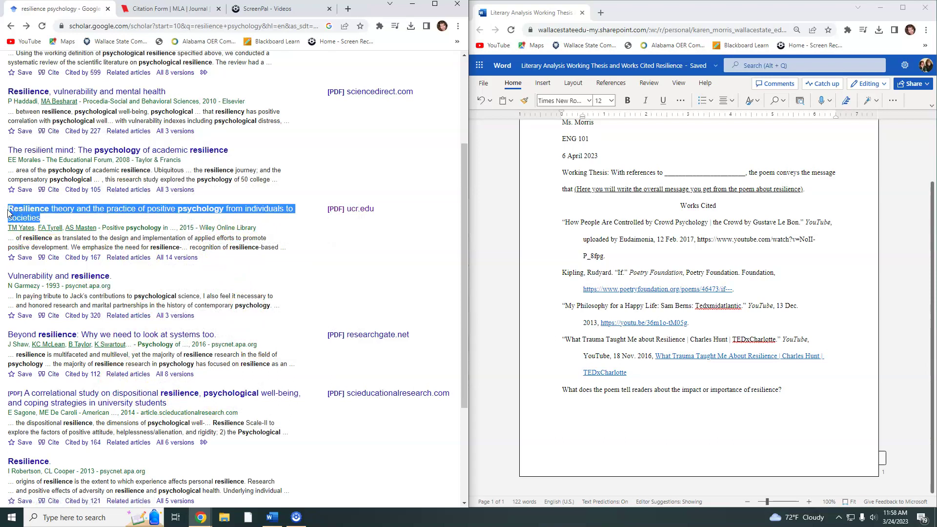
Step: In EasyBib's citation generator, choose Journal and search for the pasted article title
{"action": "left_click", "coordinate": [162, 8]}
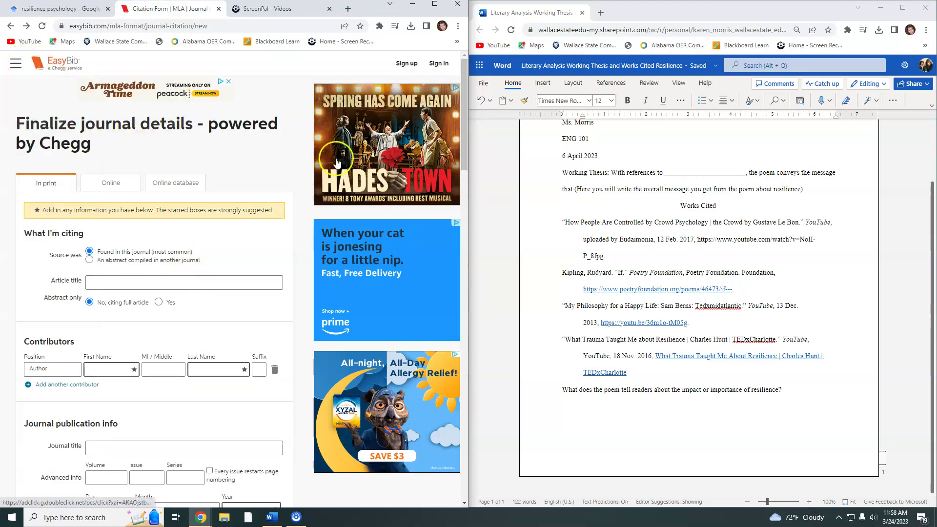
{"action": "left_click", "coordinate": [16, 64]}
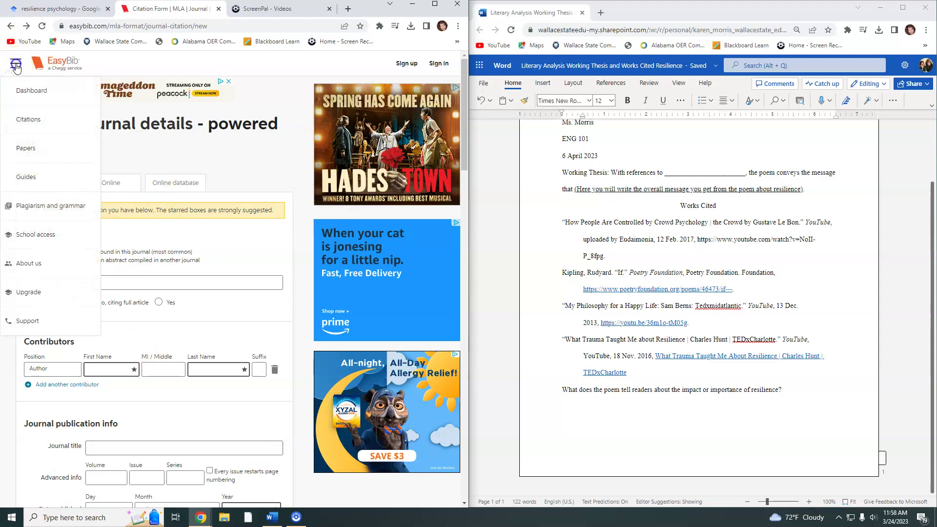
{"action": "left_click", "coordinate": [16, 67]}
{"action": "left_click", "coordinate": [16, 67]}
{"action": "left_click", "coordinate": [35, 121]}
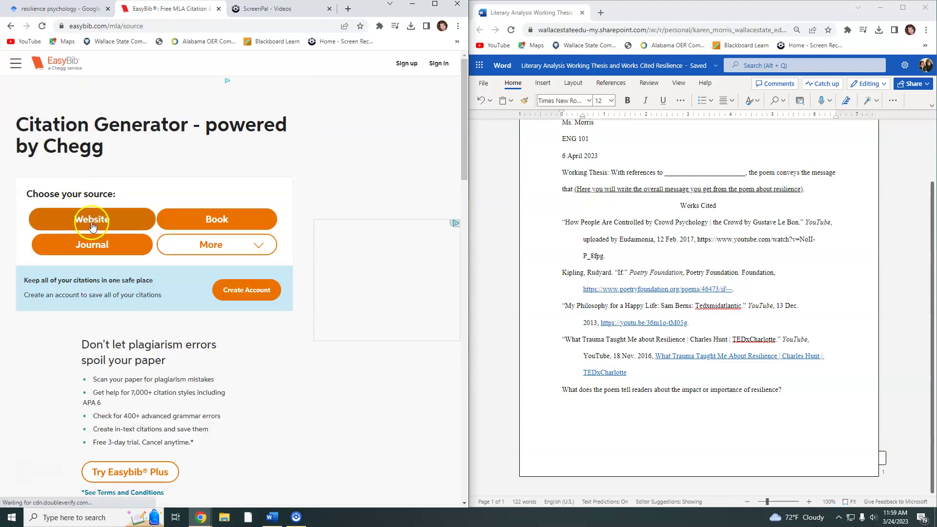
{"action": "left_click", "coordinate": [111, 250]}
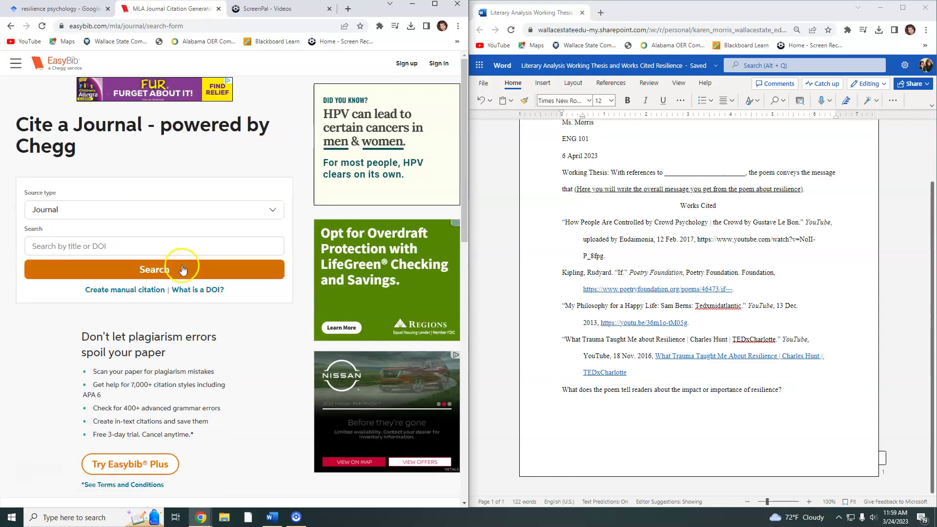
{"action": "left_click", "coordinate": [106, 247]}
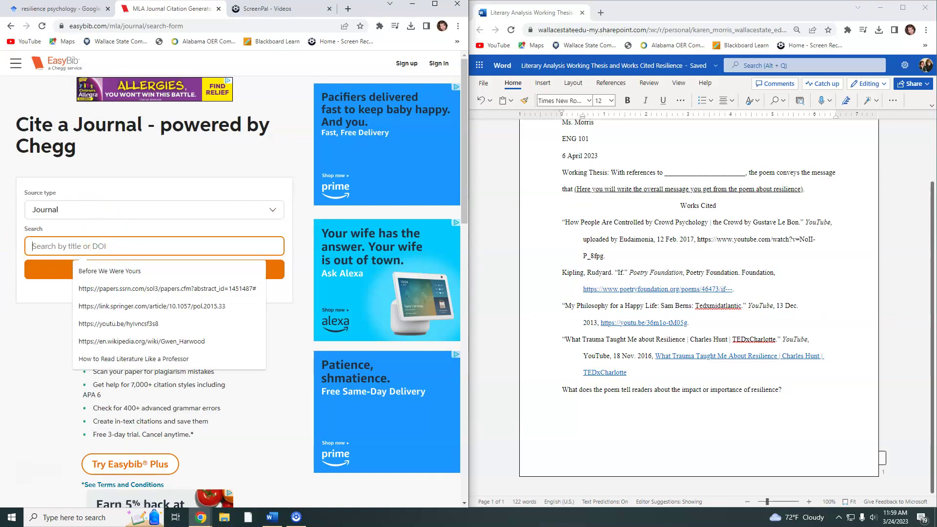
{"action": "key", "text": "ctrl+v"}
{"action": "left_click", "coordinate": [150, 274]}
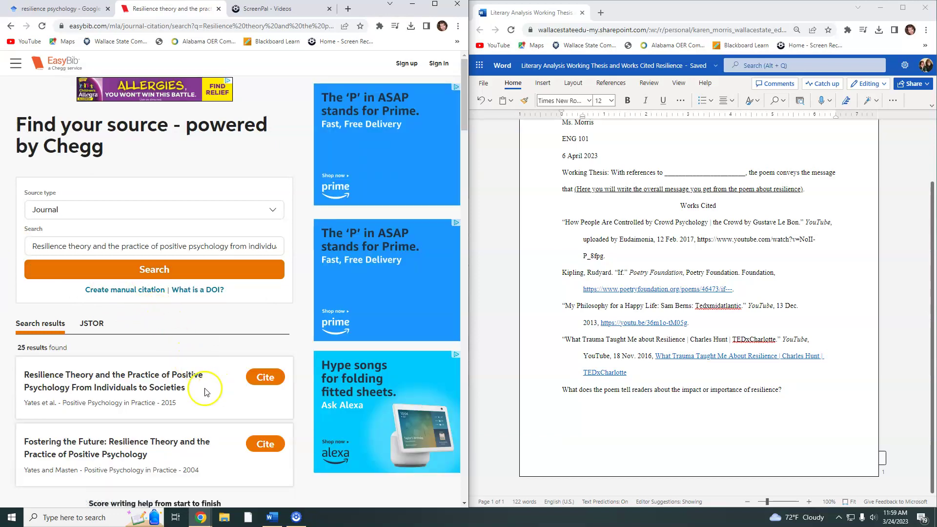
Step: Cite the first matching article and complete the MLA citation into the citation list
{"action": "left_click", "coordinate": [267, 379]}
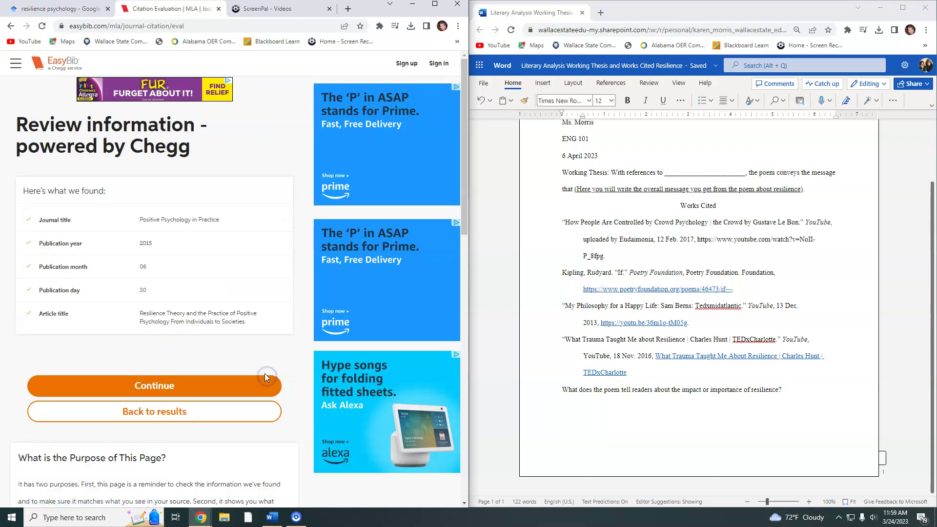
{"action": "left_click", "coordinate": [167, 387]}
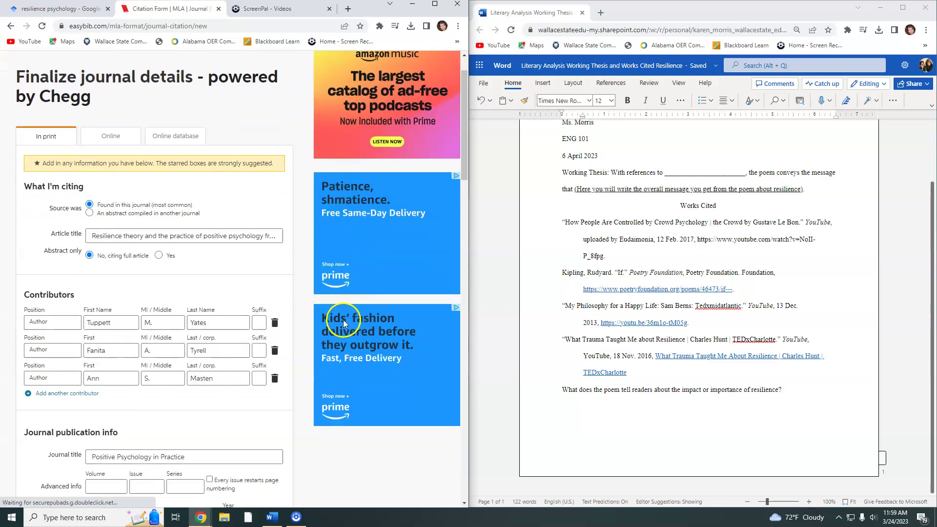
{"action": "scroll", "coordinate": [251, 335], "scroll_direction": "down", "scroll_amount": 3}
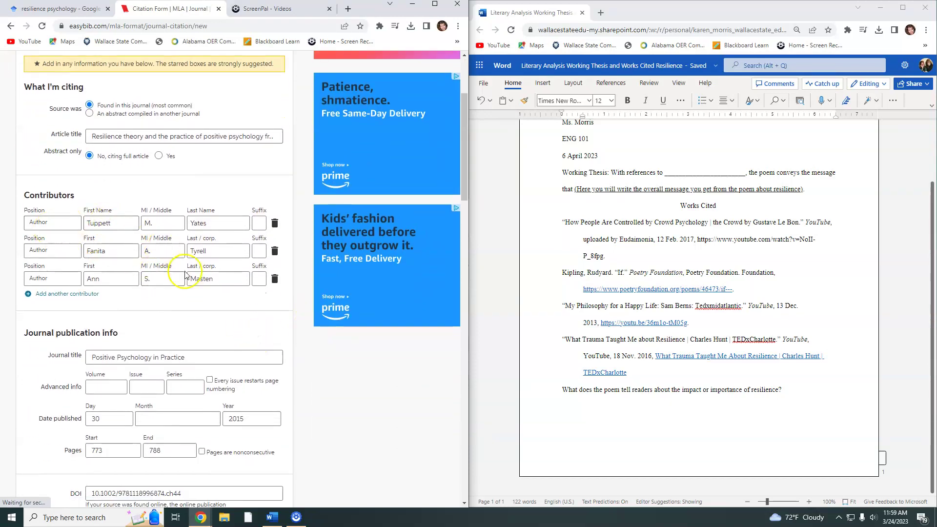
{"action": "scroll", "coordinate": [204, 318], "scroll_direction": "down", "scroll_amount": 6}
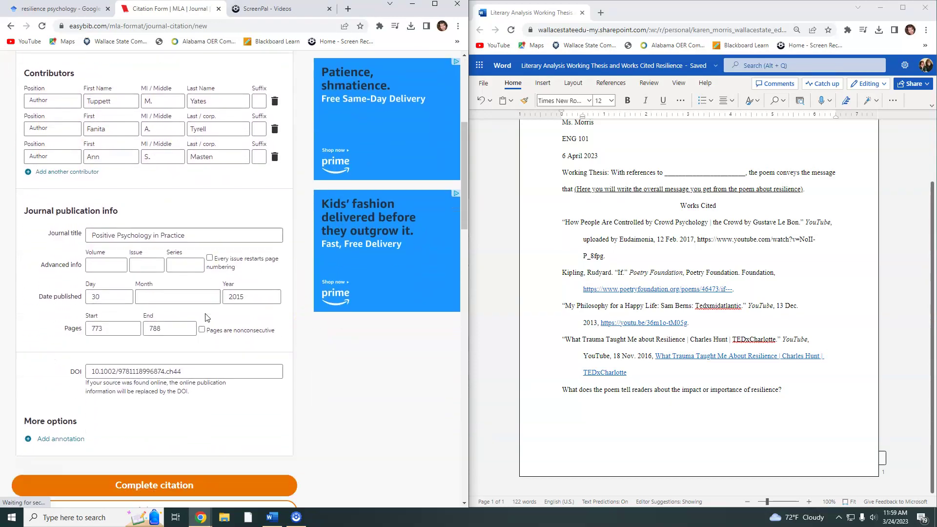
{"action": "left_click", "coordinate": [180, 315]}
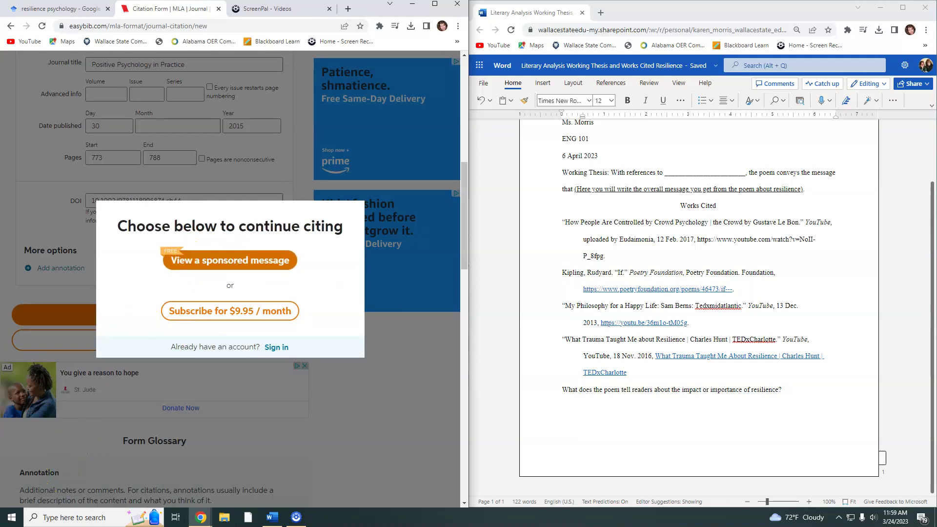
{"action": "left_click", "coordinate": [53, 437]}
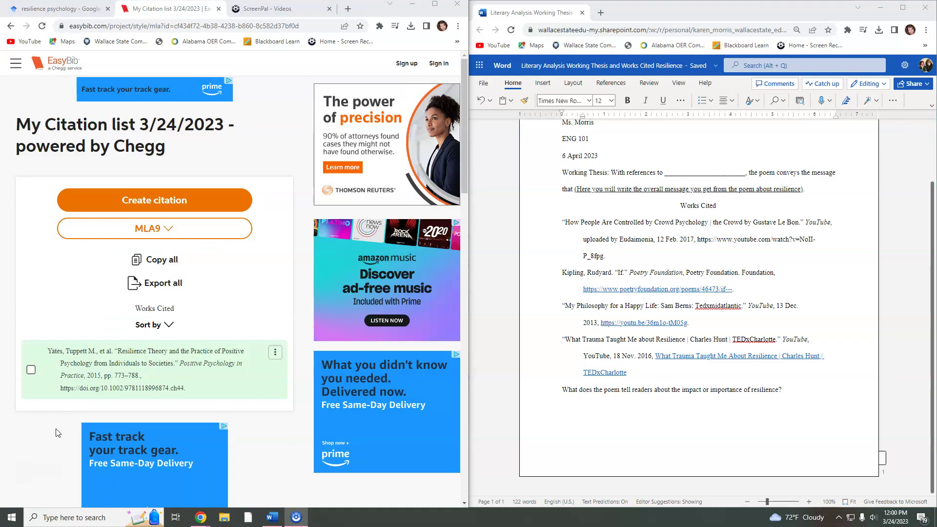
Step: Copy the resilience theory chapter citation from My Citation list and return to Word
{"action": "left_click", "coordinate": [47, 369]}
{"action": "mouse_move", "coordinate": [251, 377]}
{"action": "mouse_move", "coordinate": [203, 391]}
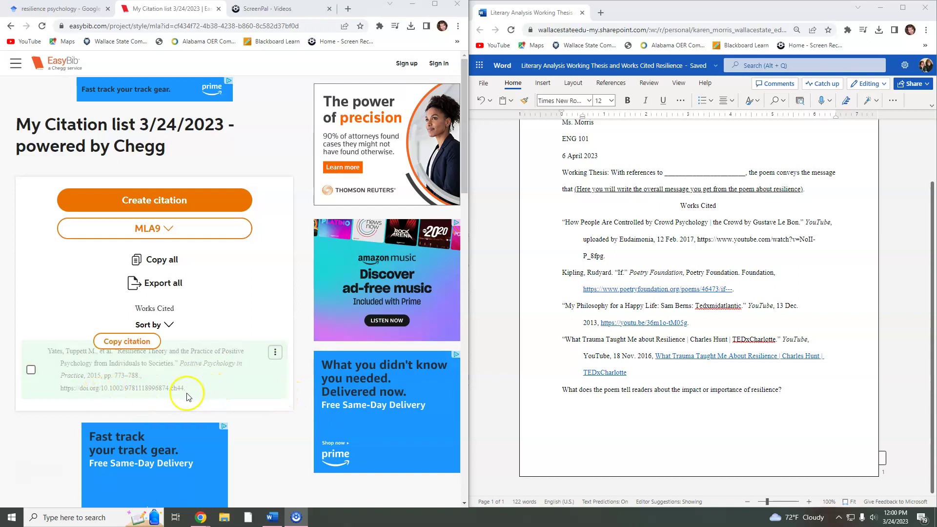
{"action": "mouse_move", "coordinate": [140, 366]}
{"action": "left_click", "coordinate": [140, 342]}
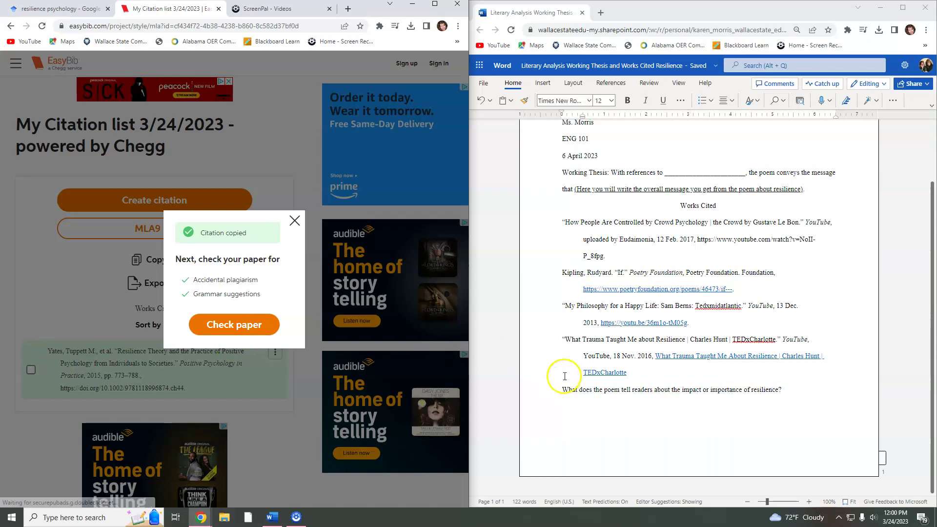
{"action": "left_click", "coordinate": [637, 373]}
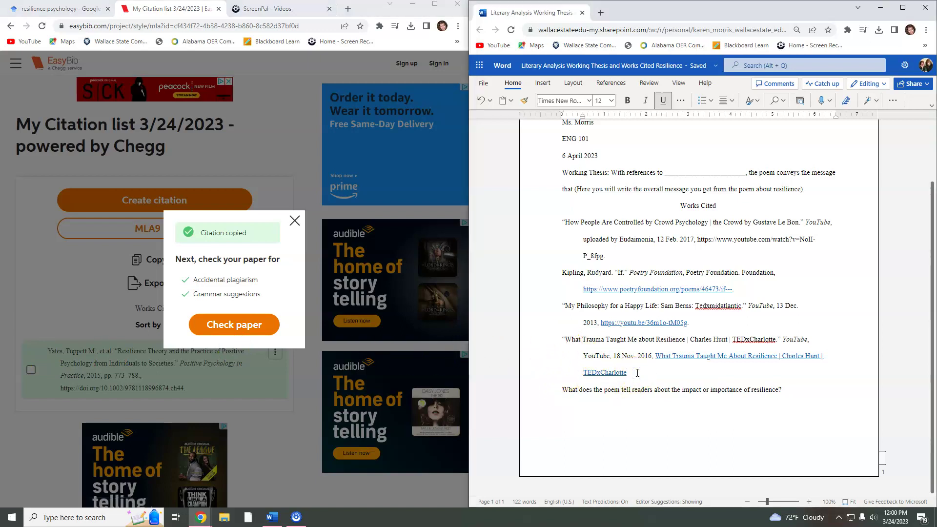
Step: Paste the journal citation as a new entry after TEDxCharlotte and set its line spacing to 2
{"action": "key", "text": "Return"}
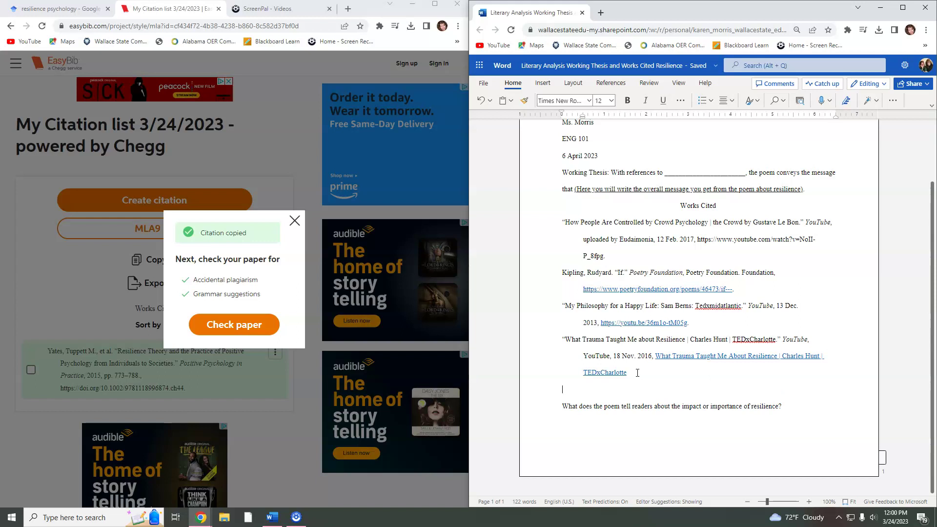
{"action": "key", "text": "ctrl+v"}
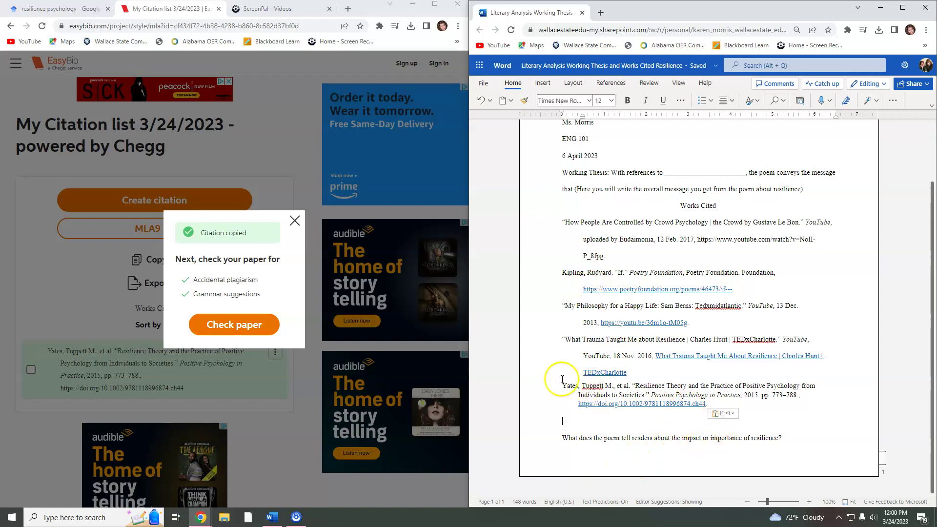
{"action": "left_click_drag", "start_coordinate": [572, 387], "coordinate": [903, 107]}
{"action": "left_click", "coordinate": [896, 103]}
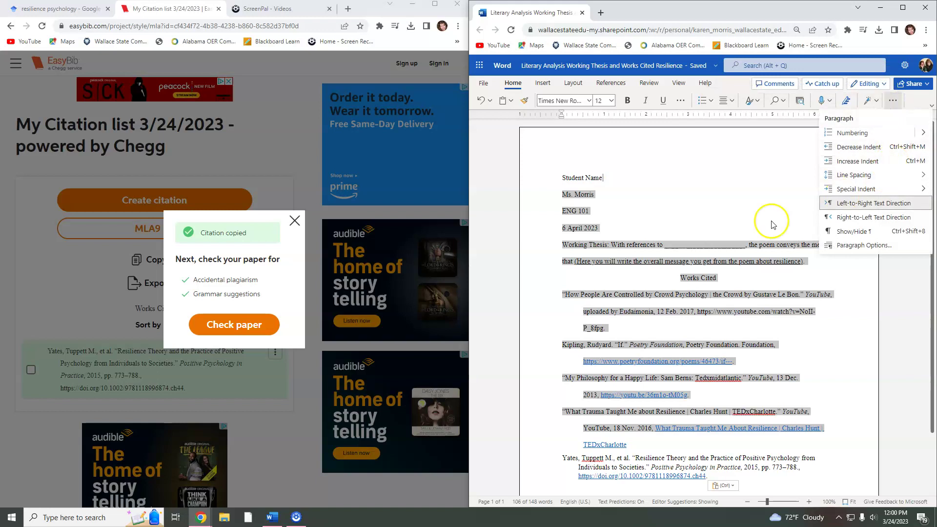
{"action": "left_click", "coordinate": [820, 397]}
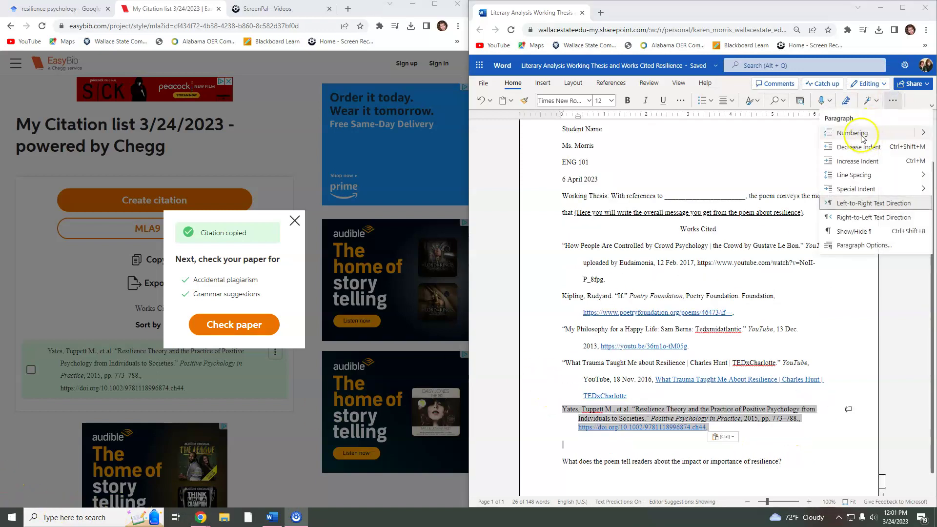
{"action": "left_click", "coordinate": [855, 176]}
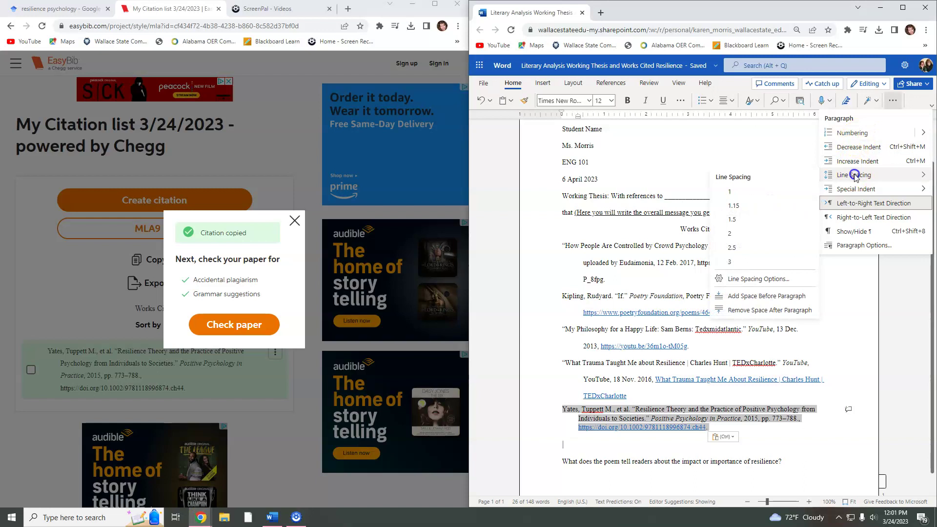
{"action": "left_click", "coordinate": [751, 235]}
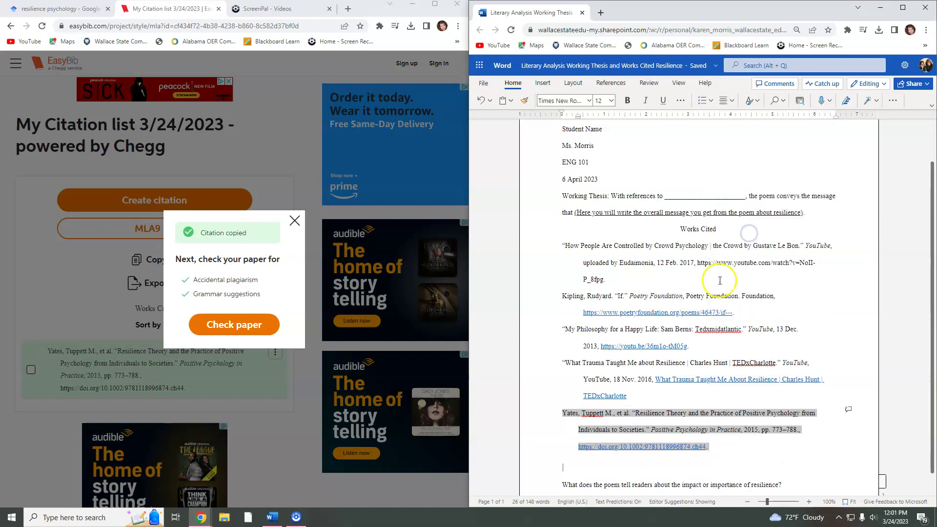
{"action": "left_click", "coordinate": [695, 398]}
{"action": "scroll", "coordinate": [770, 470], "scroll_direction": "down", "scroll_amount": 1}
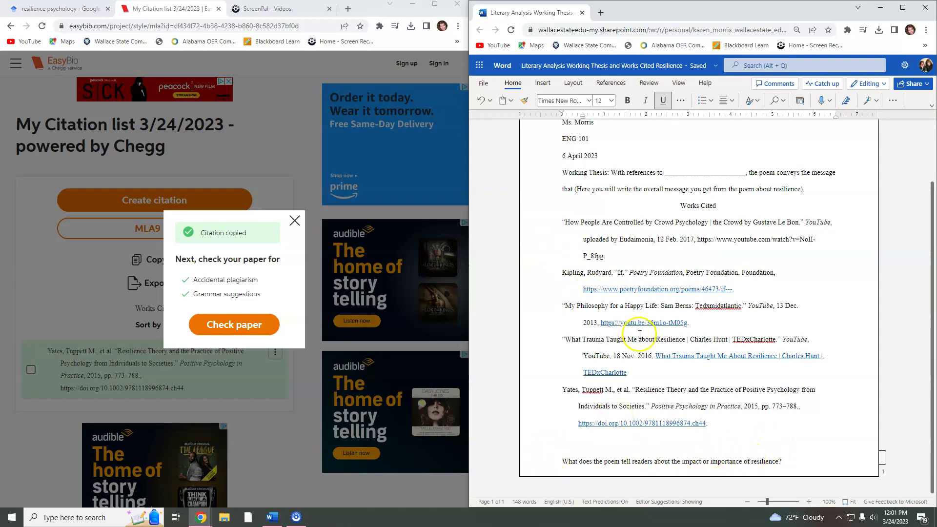
{"action": "scroll", "coordinate": [647, 430], "scroll_direction": "up", "scroll_amount": 2}
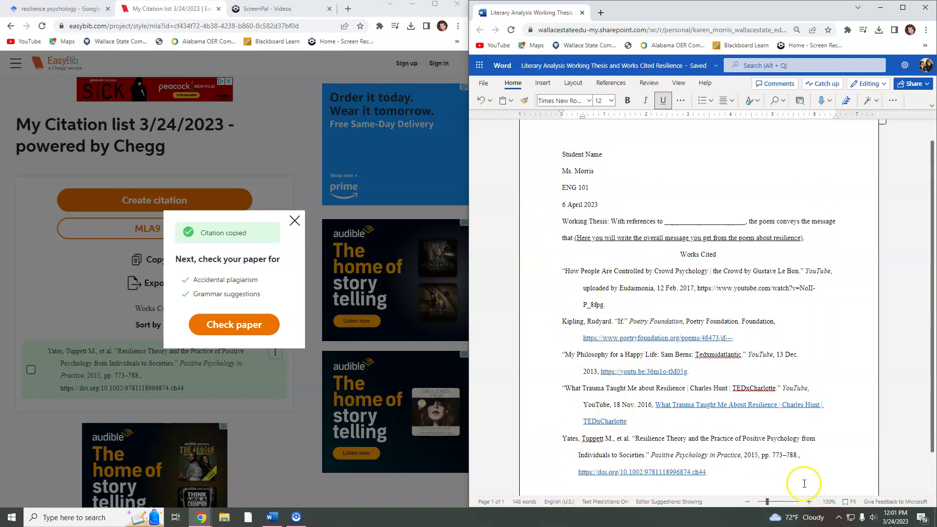